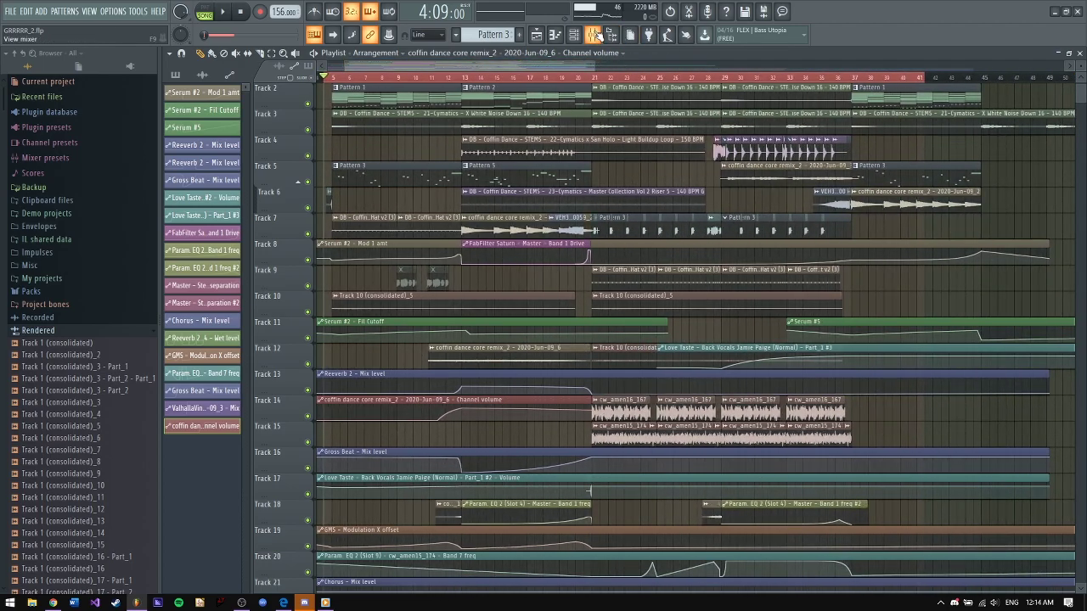
Step: Play the arrangement from bar 4 through the buildup into the drop at bar 21, and stop playback
click(592, 33)
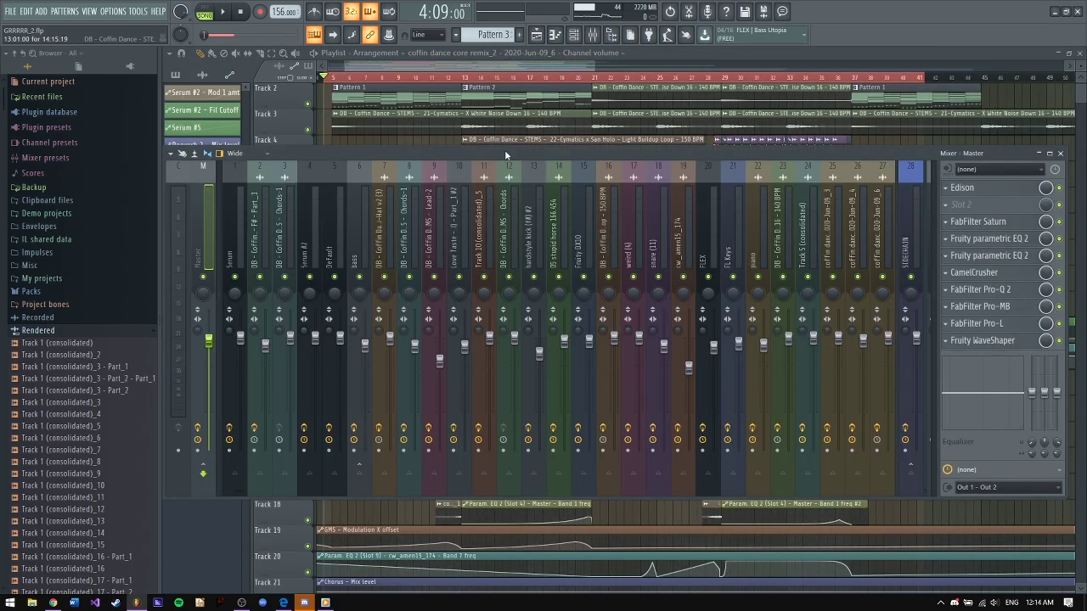
click(1060, 154)
drag(599, 71, 430, 67)
click(222, 15)
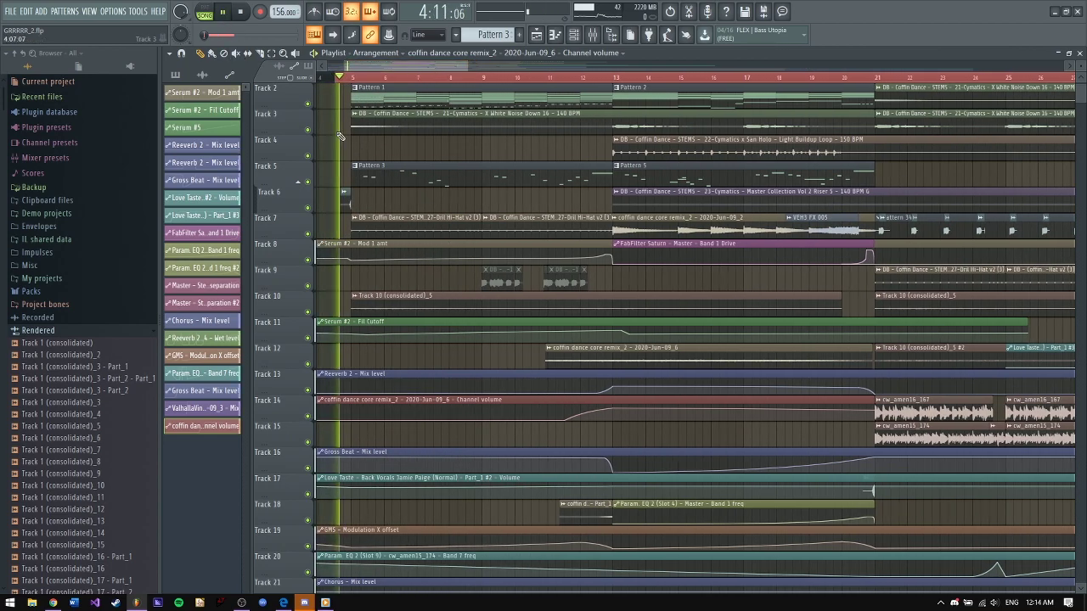
drag(399, 65, 409, 67)
scroll(298, 174, down, 3)
scroll(333, 136, up, 3)
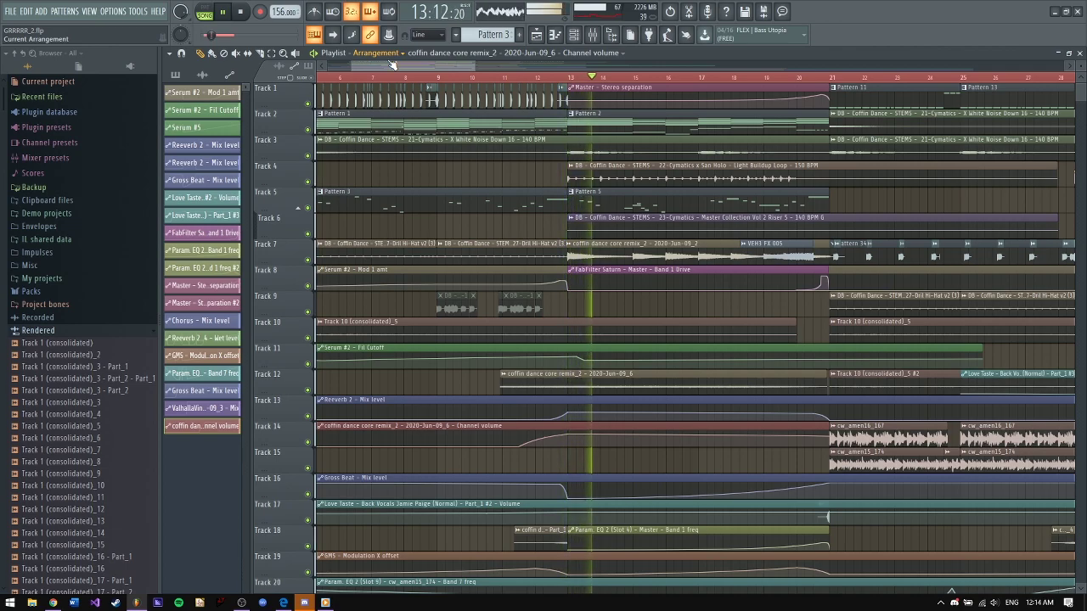
drag(392, 65, 400, 66)
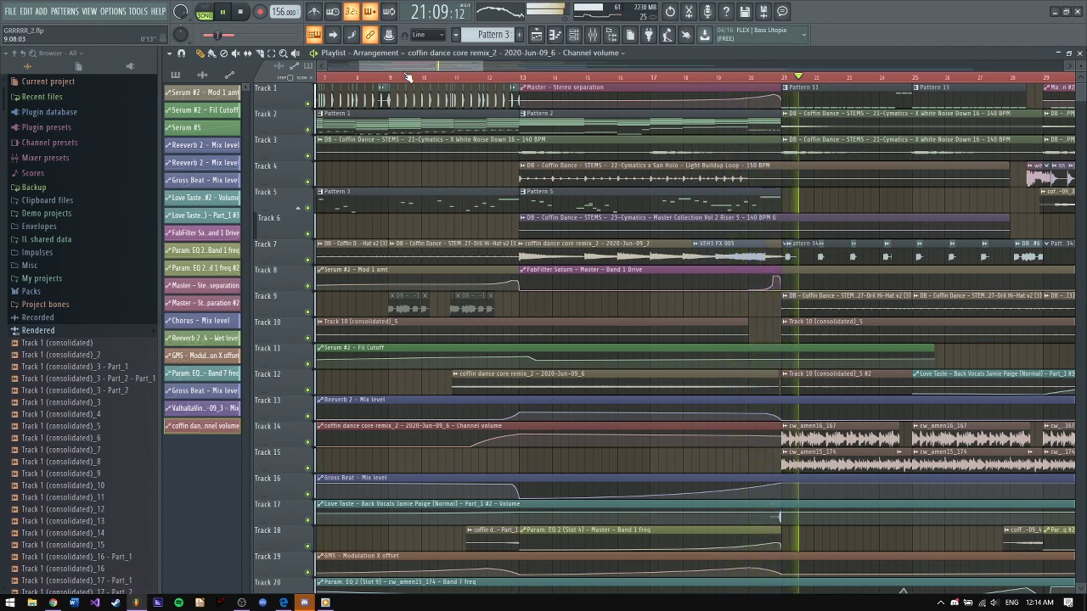
click(244, 13)
drag(441, 67, 430, 67)
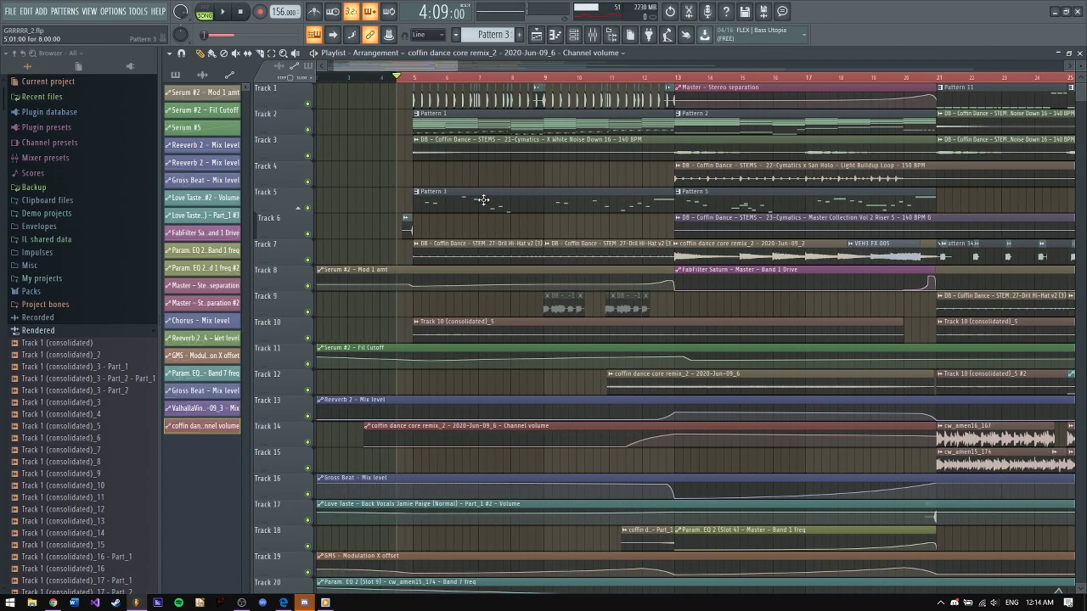
scroll(433, 65, right, 3)
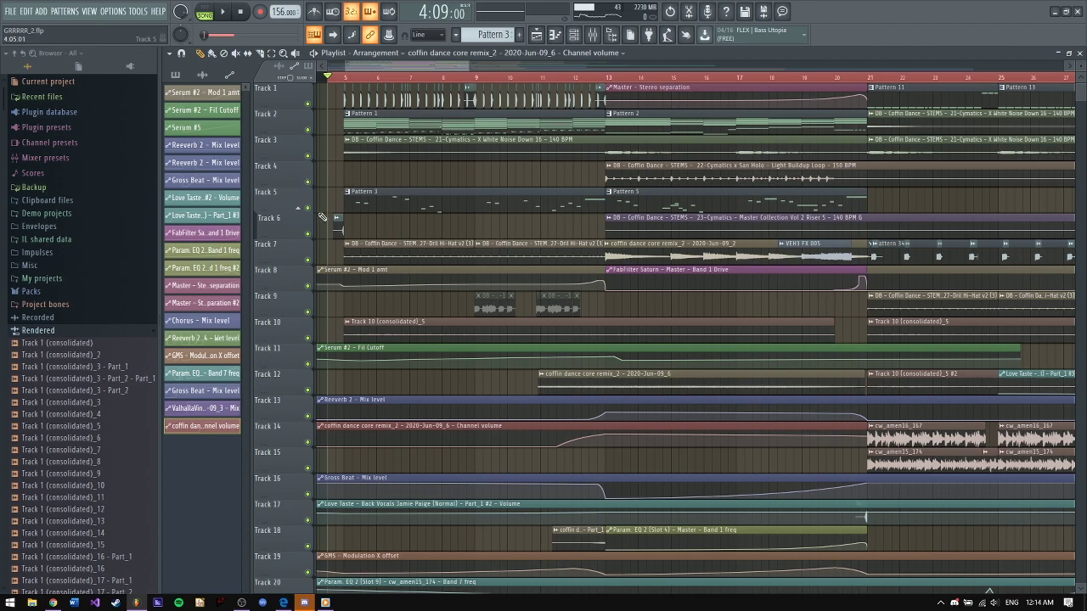
scroll(323, 213, down, 5)
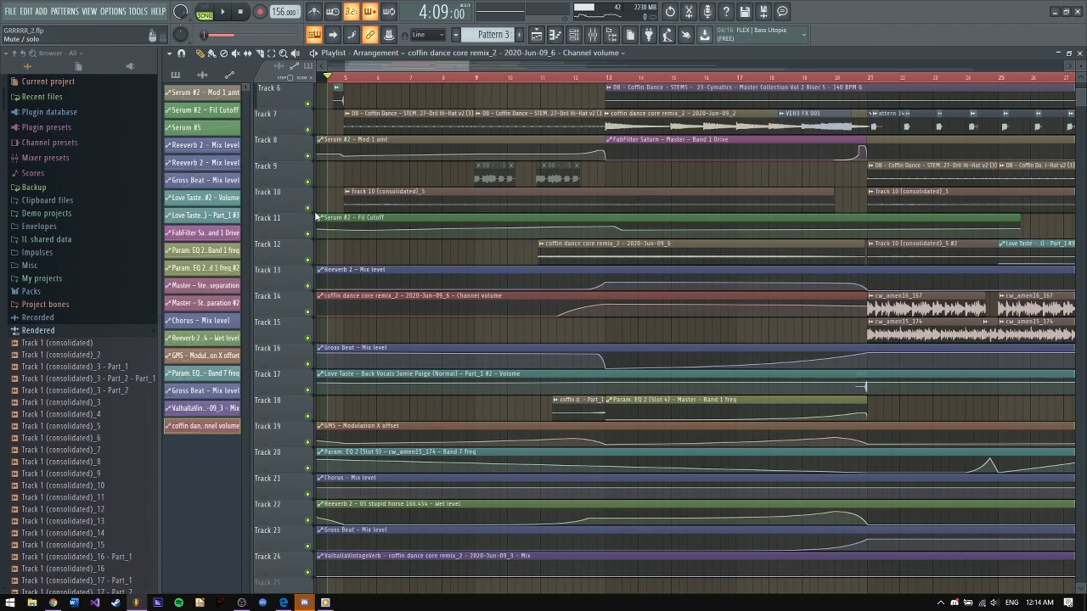
scroll(322, 217, up, 5)
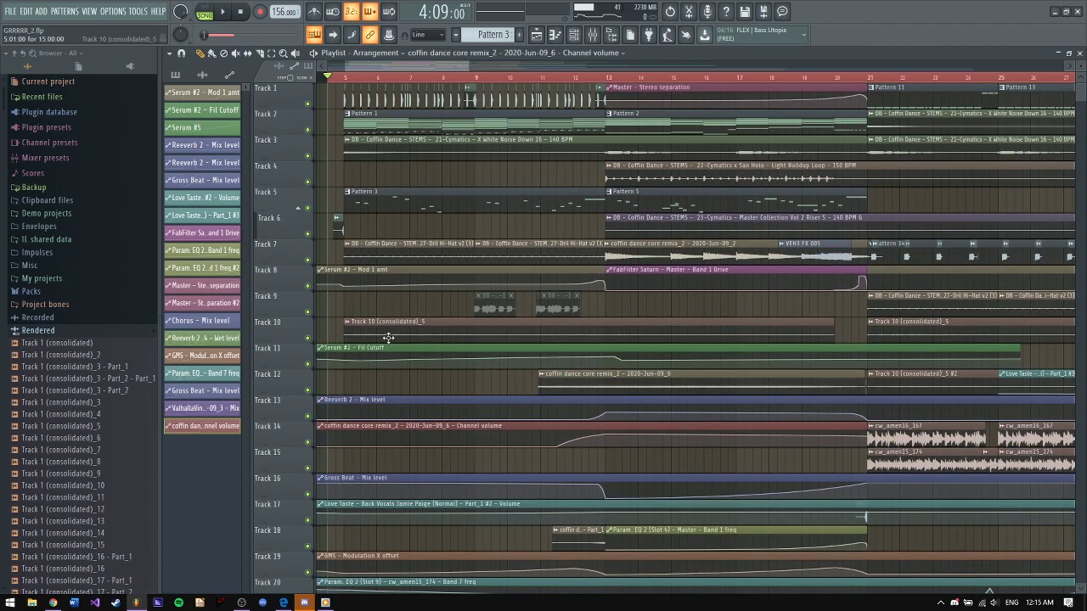
scroll(470, 81, left, 1)
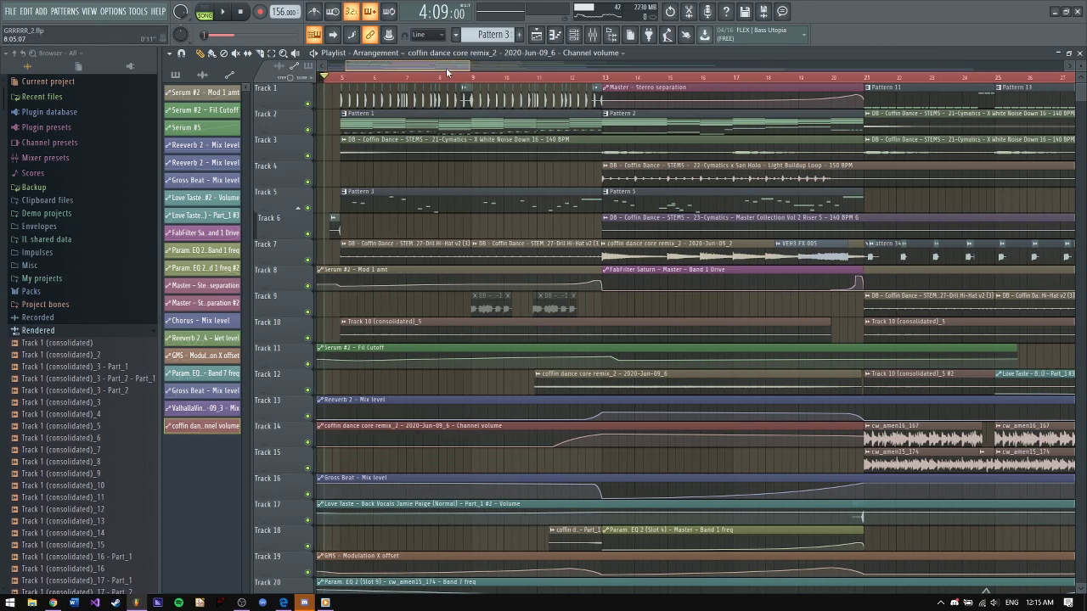
Step: Solo Track 10 in the playlist, and enable Tracks 14 and 16 alongside it
drag(466, 64, 425, 64)
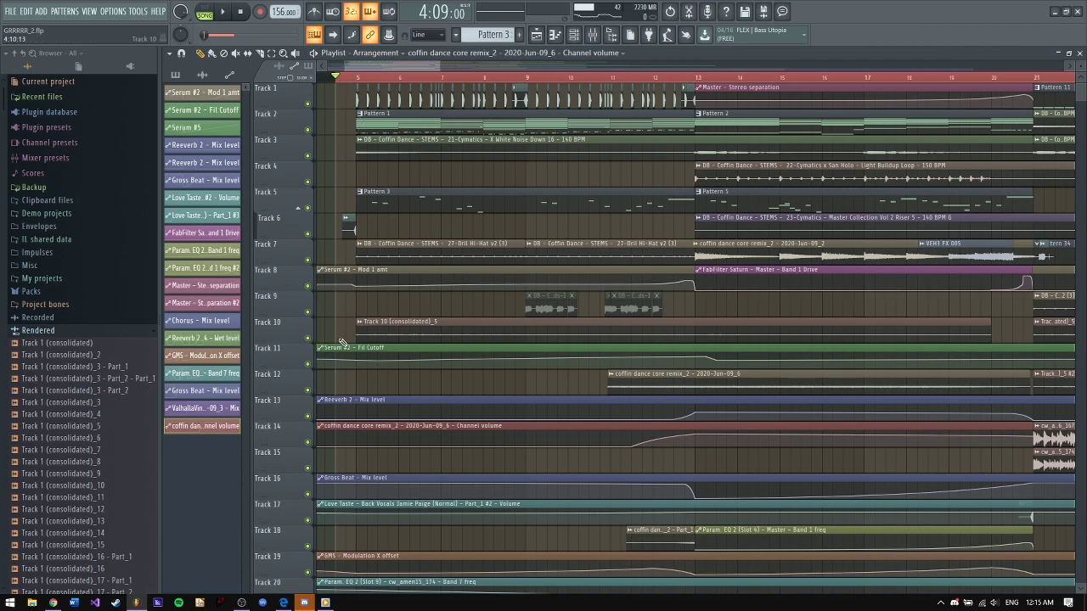
right_click(309, 338)
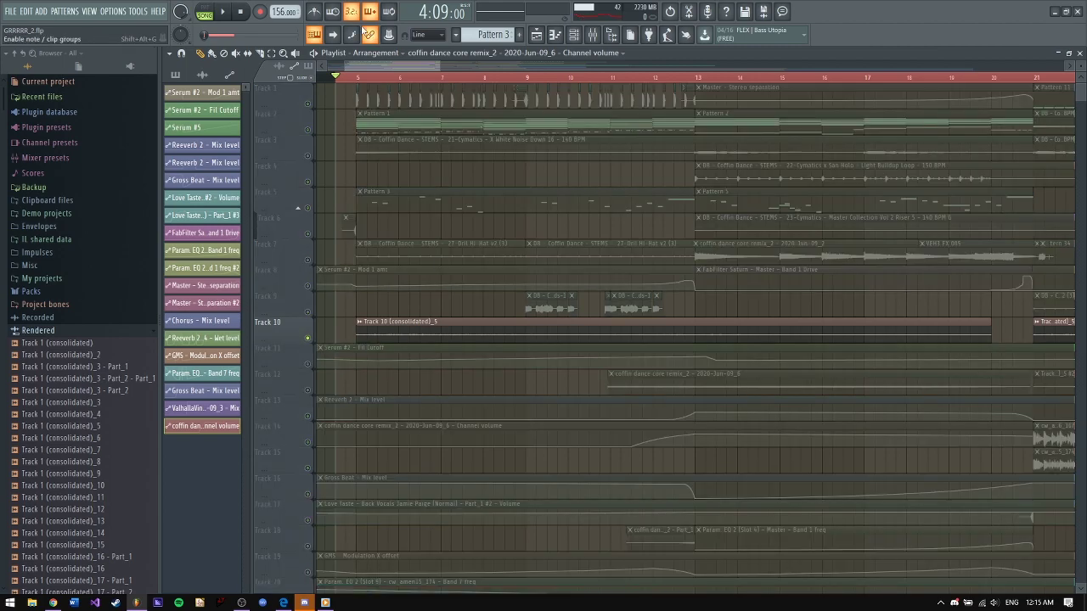
scroll(335, 295, down, 2)
click(308, 390)
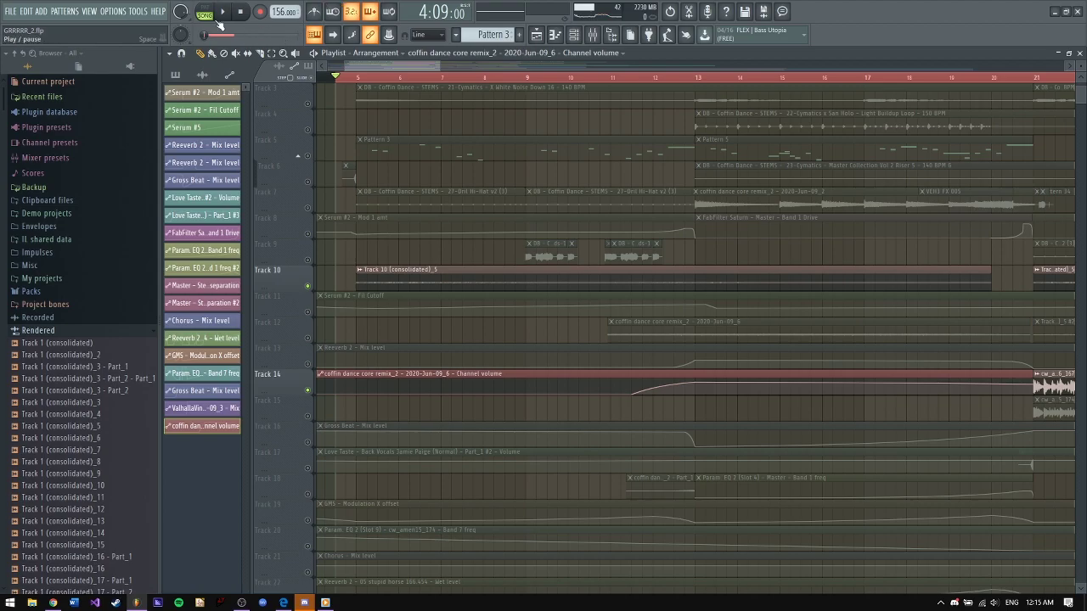
scroll(306, 445, down, 2)
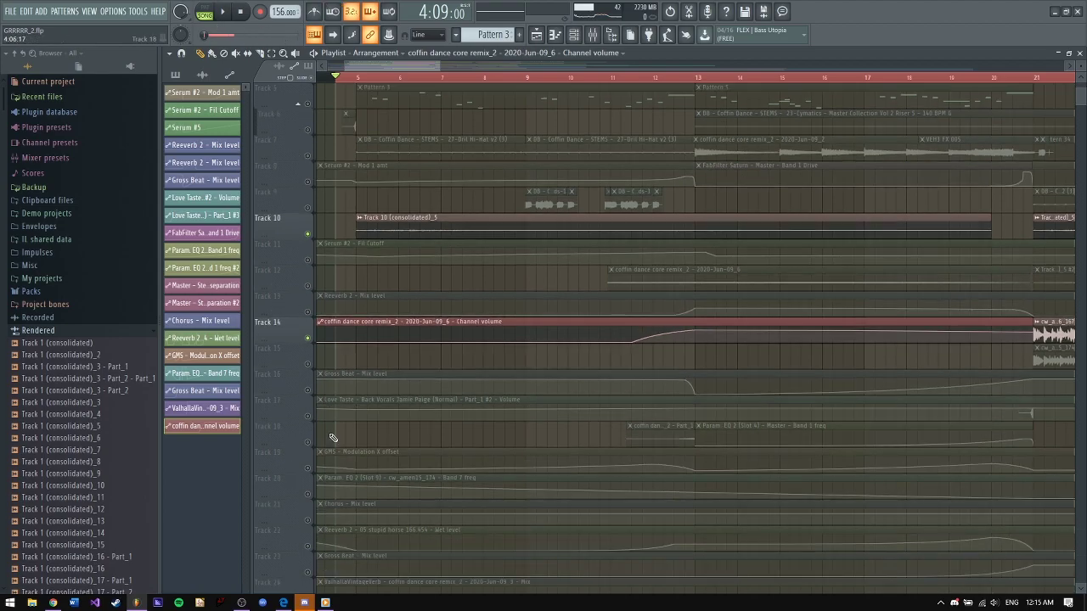
click(308, 391)
scroll(344, 286, up, 4)
Step: Play the isolated tracks from bar 4 and also enable Track 23 with its Gross Beat mix level automation
click(220, 12)
scroll(382, 318, down, 4)
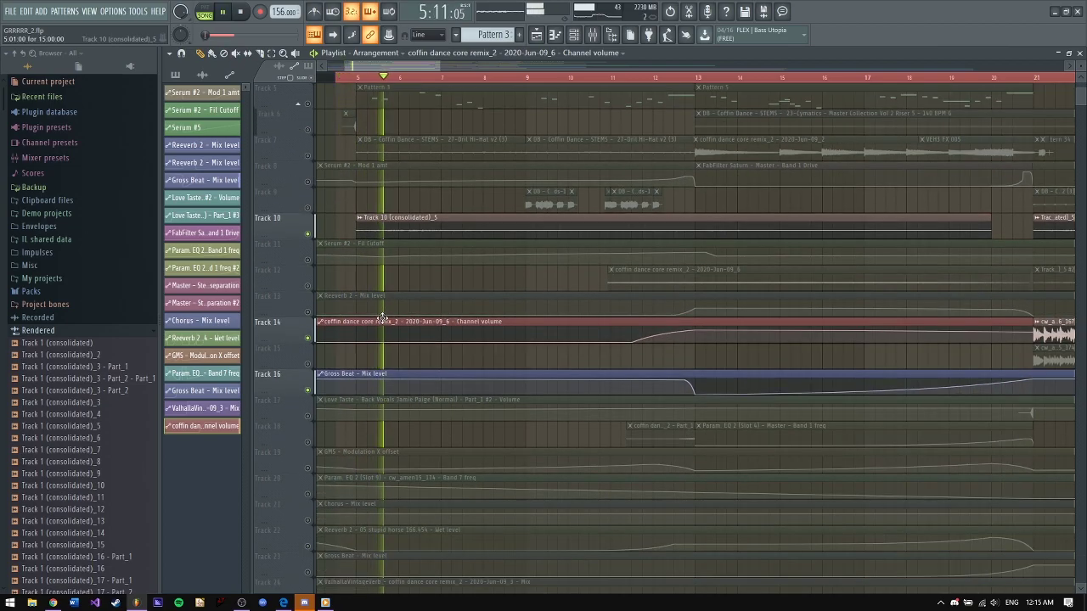
scroll(382, 318, down, 7)
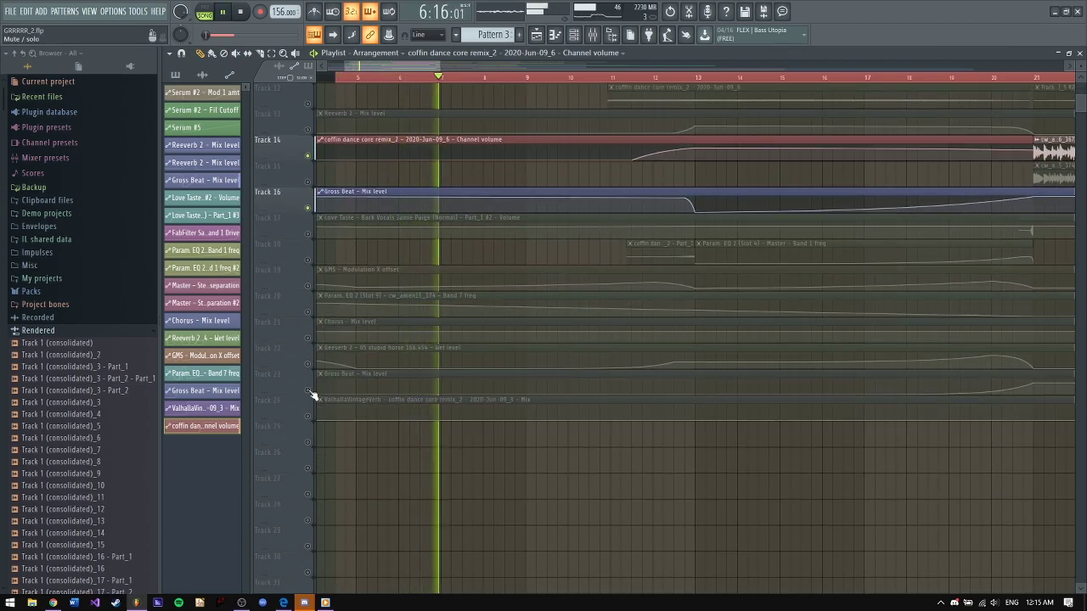
click(309, 390)
scroll(378, 354, up, 11)
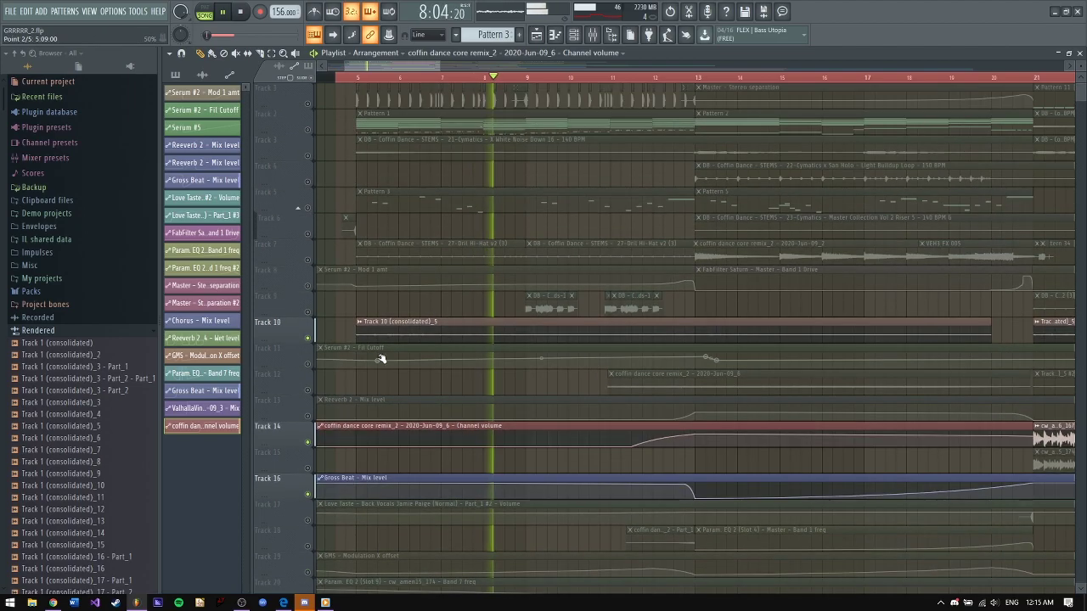
drag(391, 66, 400, 67)
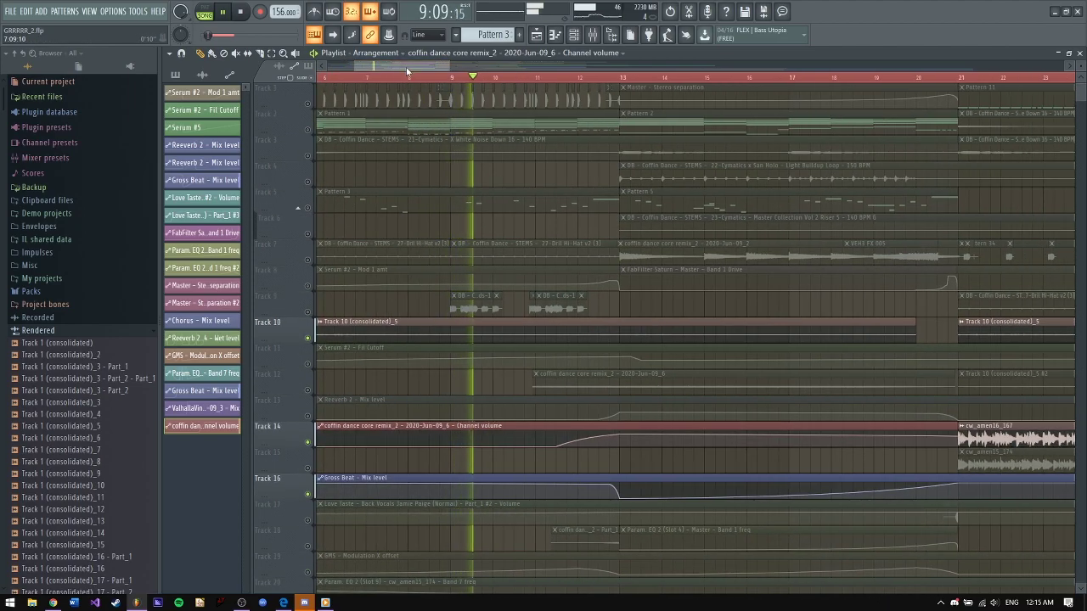
Step: Show the effects on the Track 10 (consolidated)_5 mixer insert, close the mixer and stop playback
key(F9)
click(490, 259)
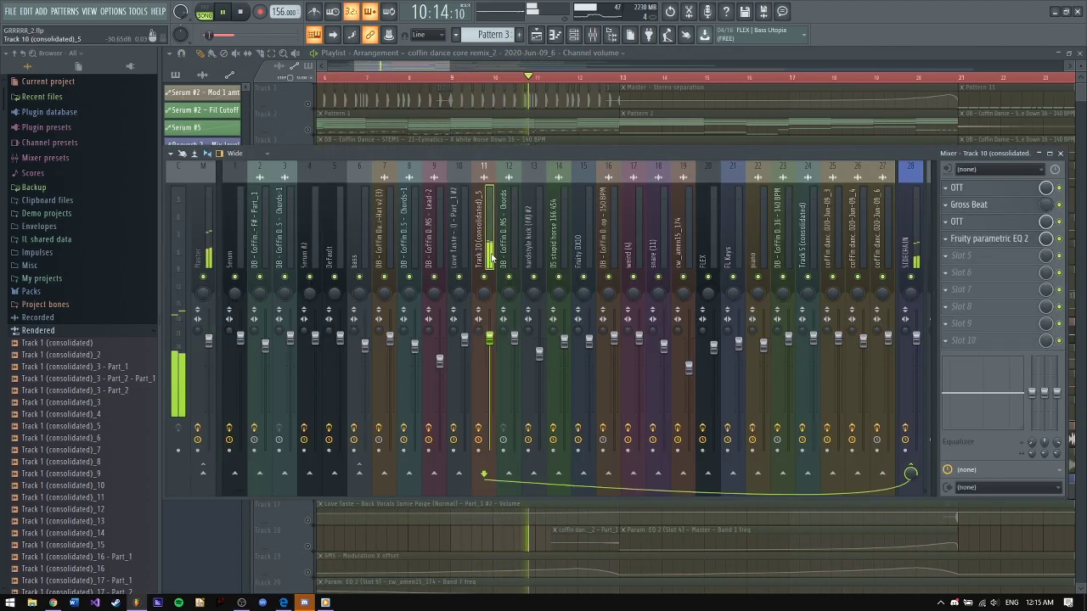
click(1060, 154)
drag(381, 65, 479, 76)
click(241, 12)
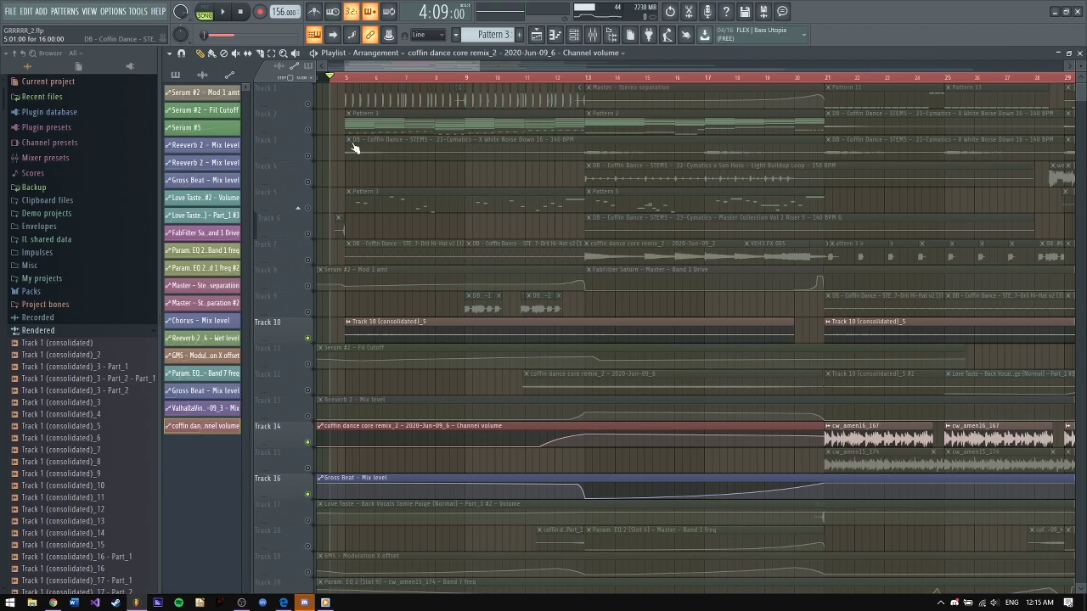
Step: Show the effect chain of the Serum #2 insert in the mixer, and return to the playlist
click(593, 36)
drag(459, 226, 317, 235)
click(315, 236)
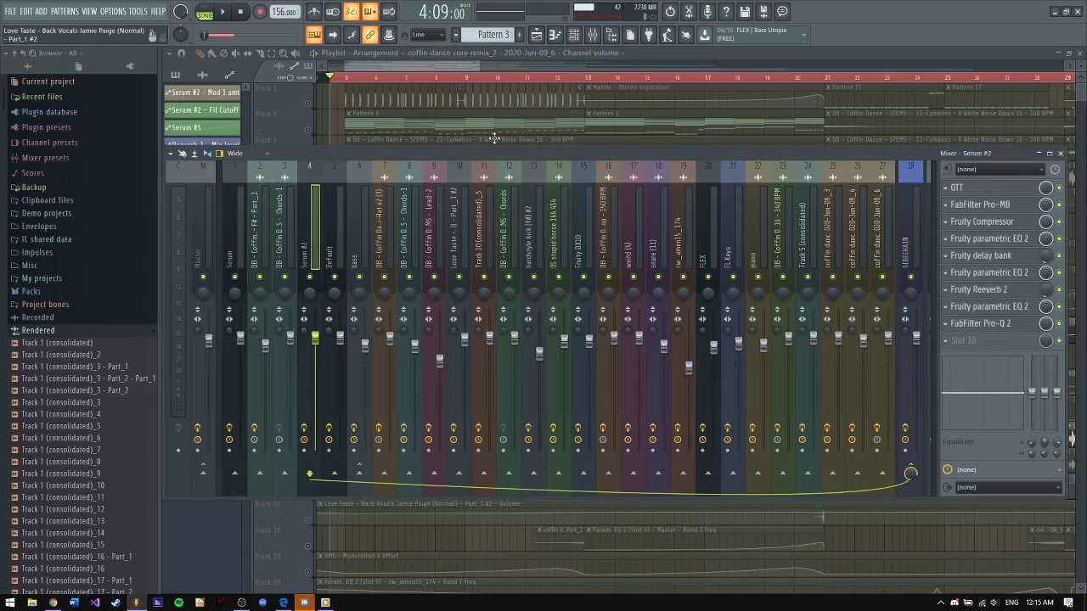
drag(479, 68, 438, 70)
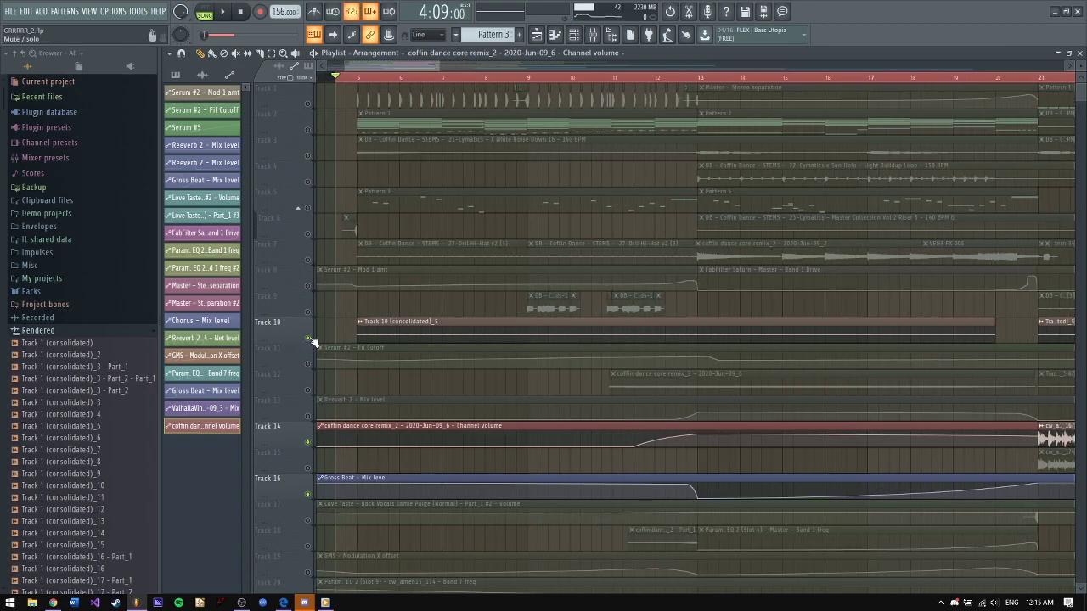
Step: Move the playhead to bar 5 and select the first Track 10 (consolidated)_5 clip on Track 10
click(361, 79)
drag(425, 65, 522, 95)
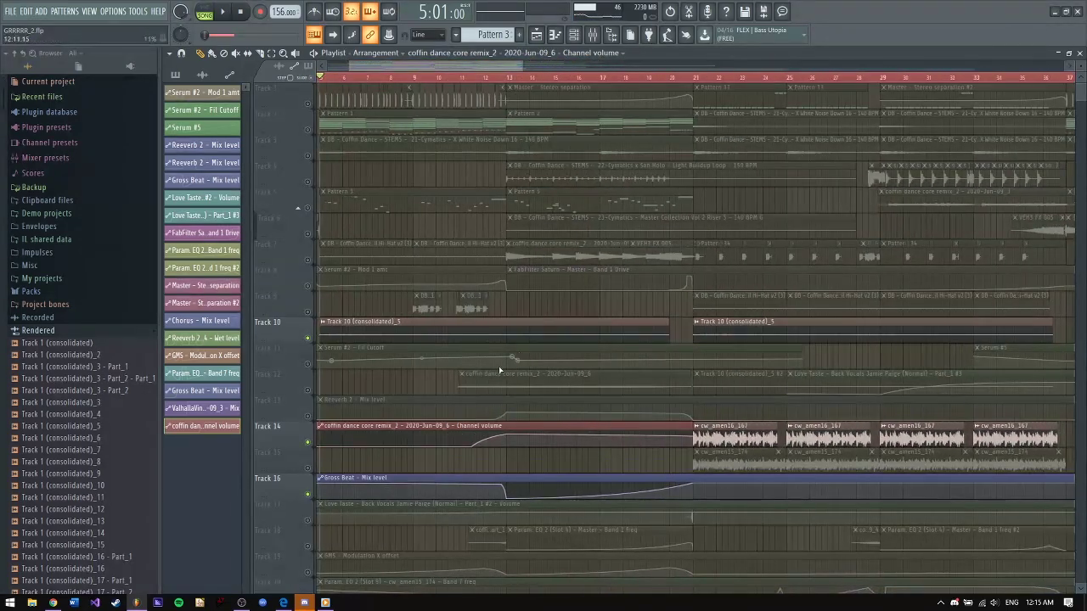
click(628, 337)
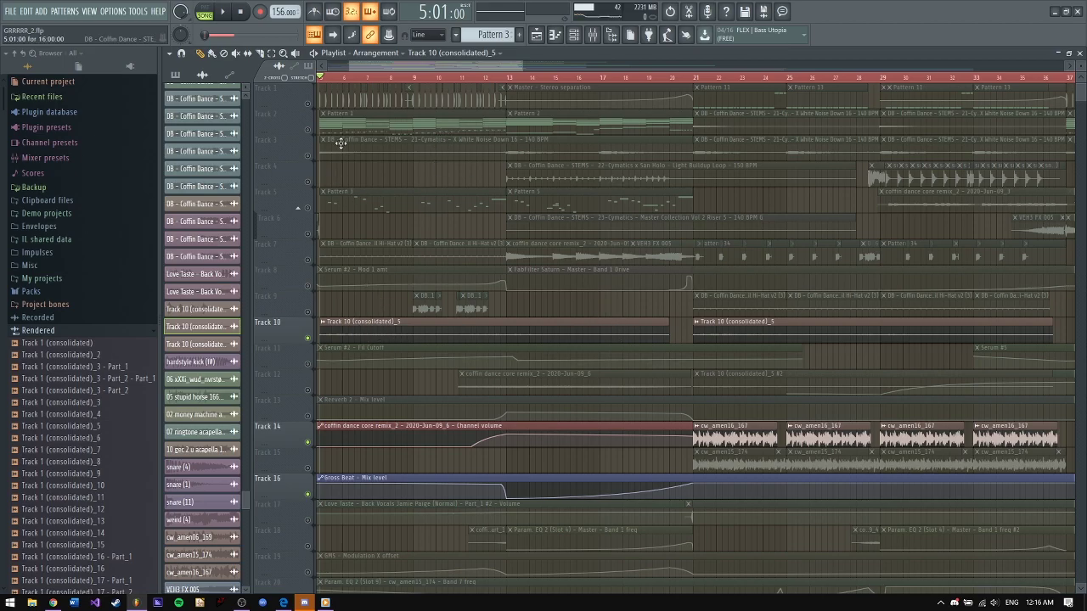
Step: Enable Track 12 alongside the isolated tracks, and select the Gross Beat mix level automation clip on Track 16
scroll(516, 338, down, 3)
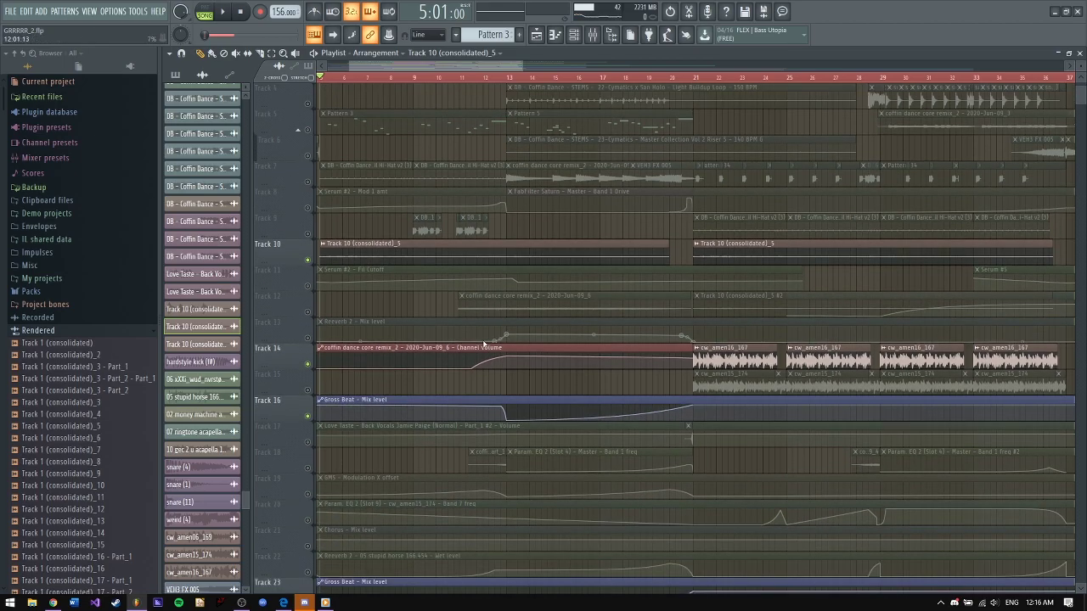
scroll(489, 343, down, 3)
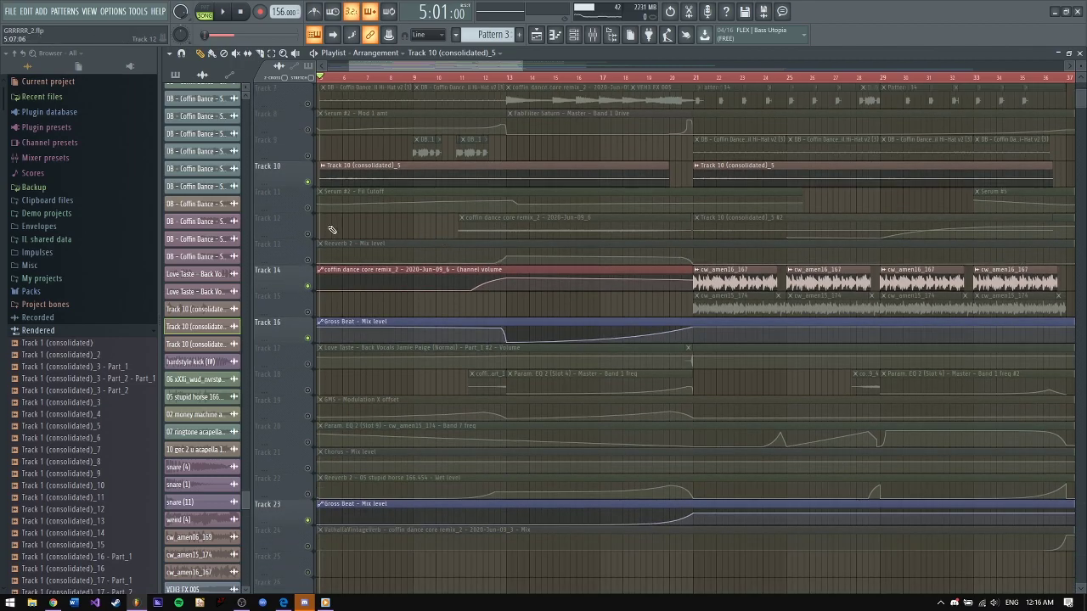
scroll(461, 253, up, 4)
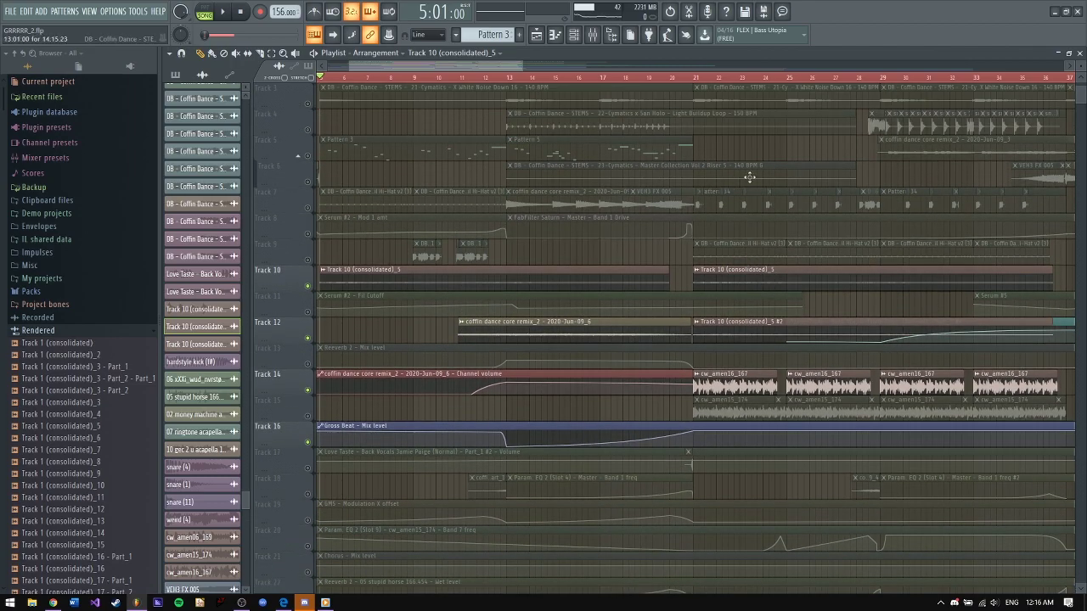
scroll(730, 178, down, 2)
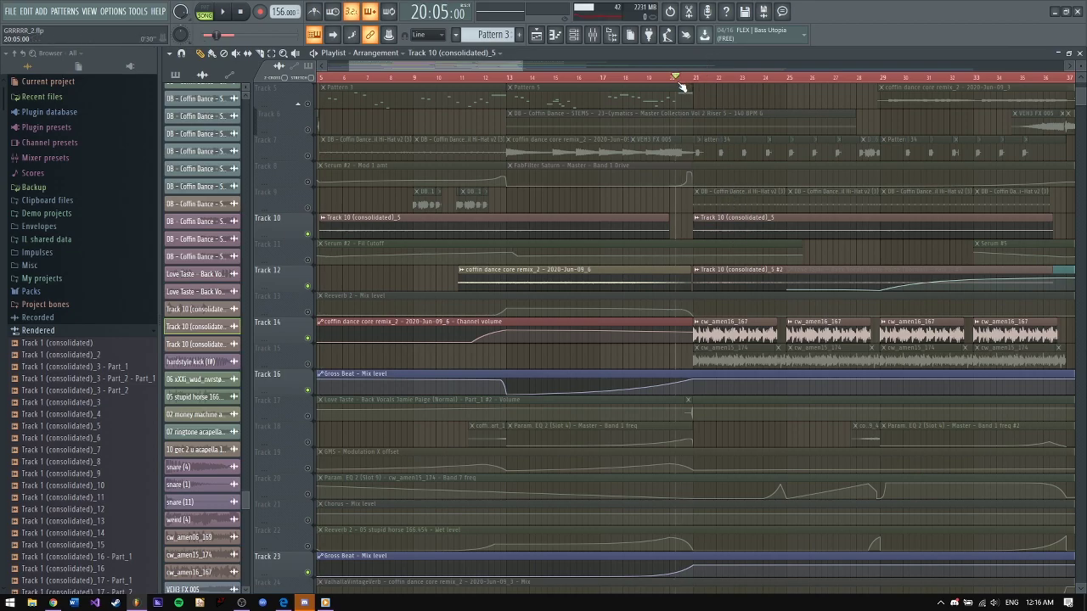
click(433, 377)
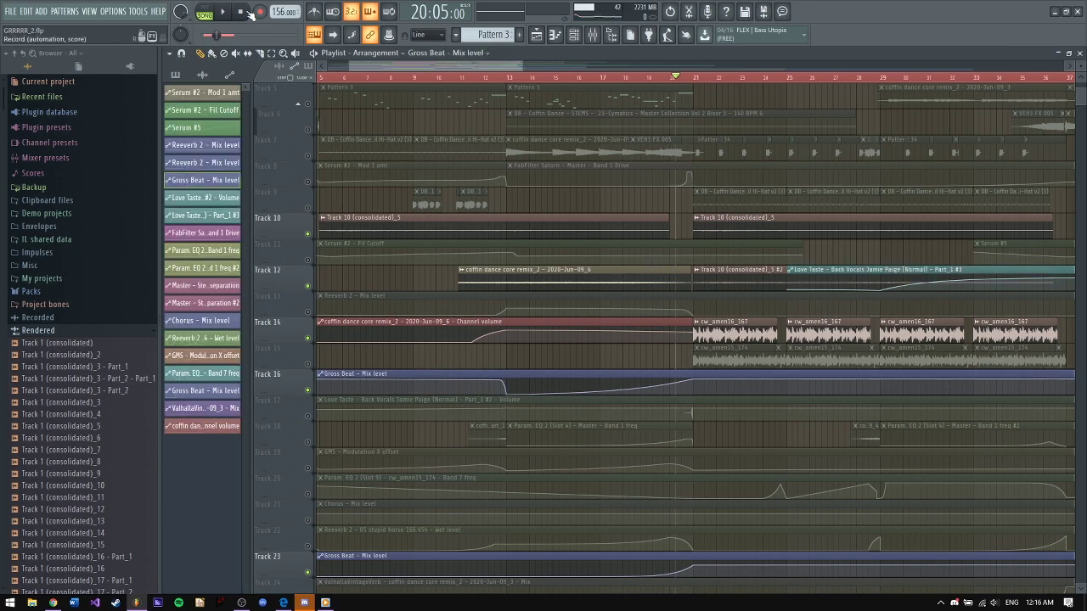
Step: Play the isolated tracks from 20:05 into the drop with Track 14 muted, and stop playback
drag(478, 66, 519, 65)
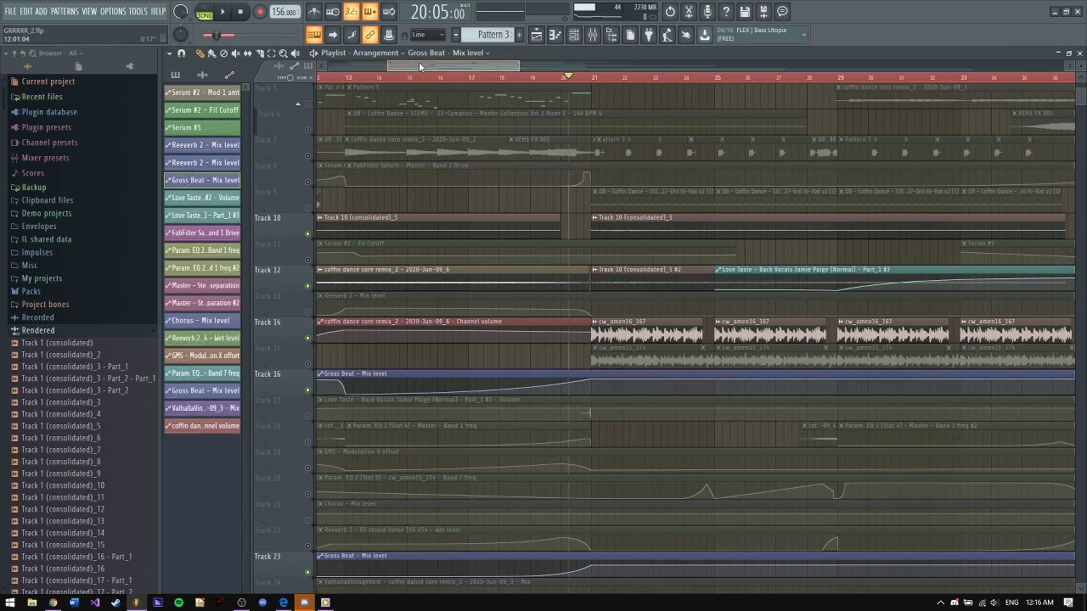
drag(418, 66, 429, 65)
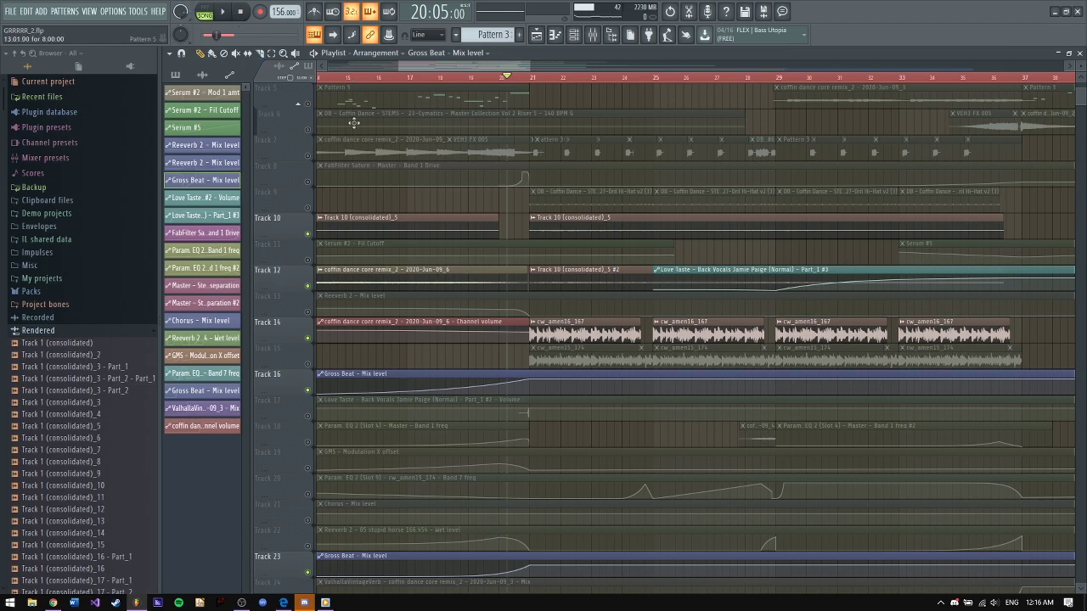
mouse_move(494, 67)
mouse_down()
mouse_move(512, 67)
mouse_move(494, 67)
mouse_up()
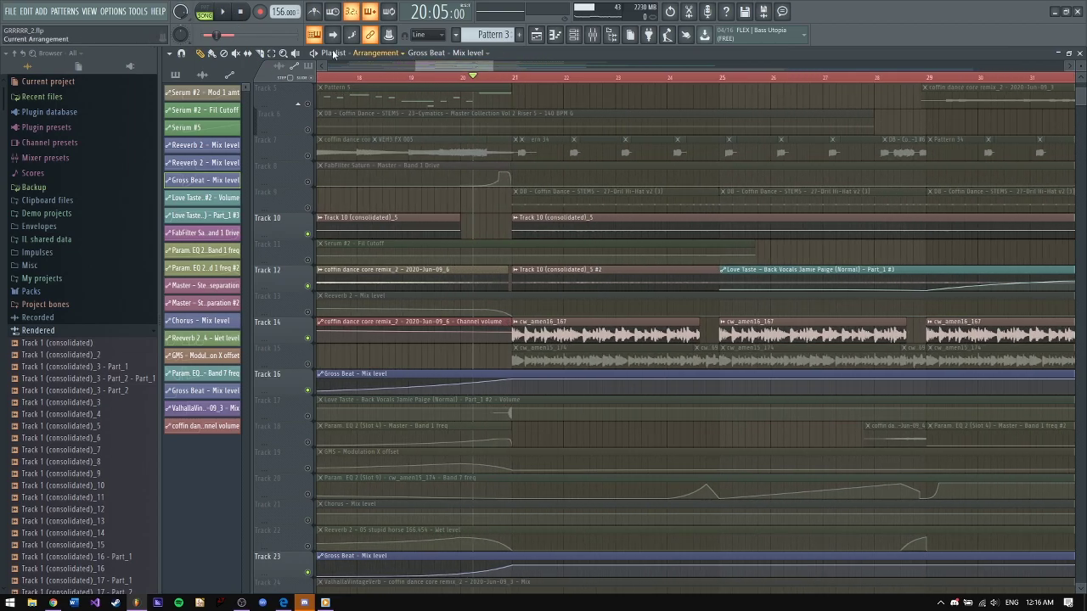
click(220, 12)
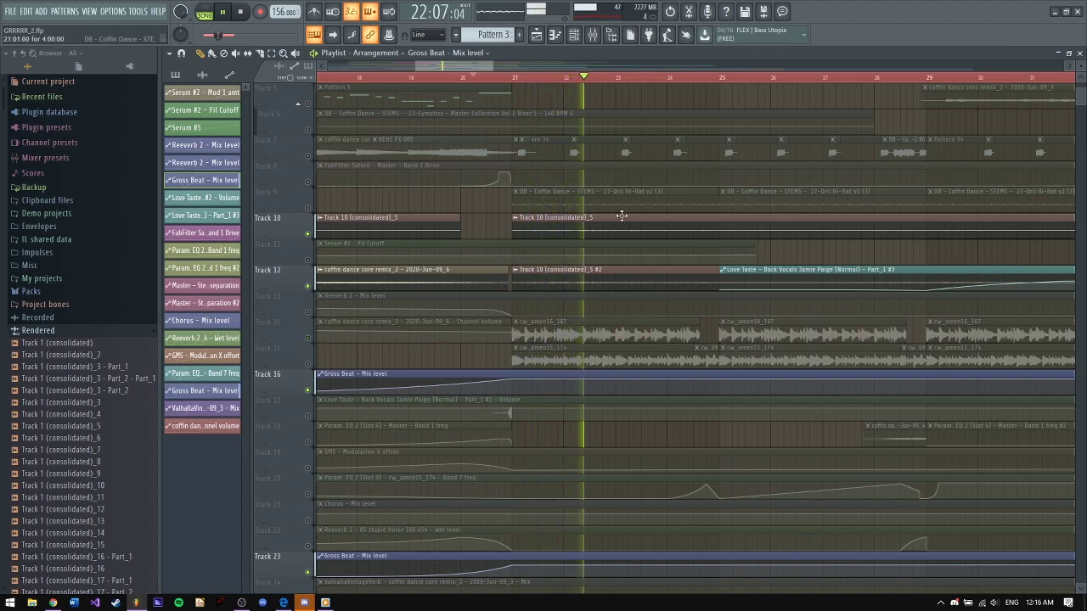
key(space)
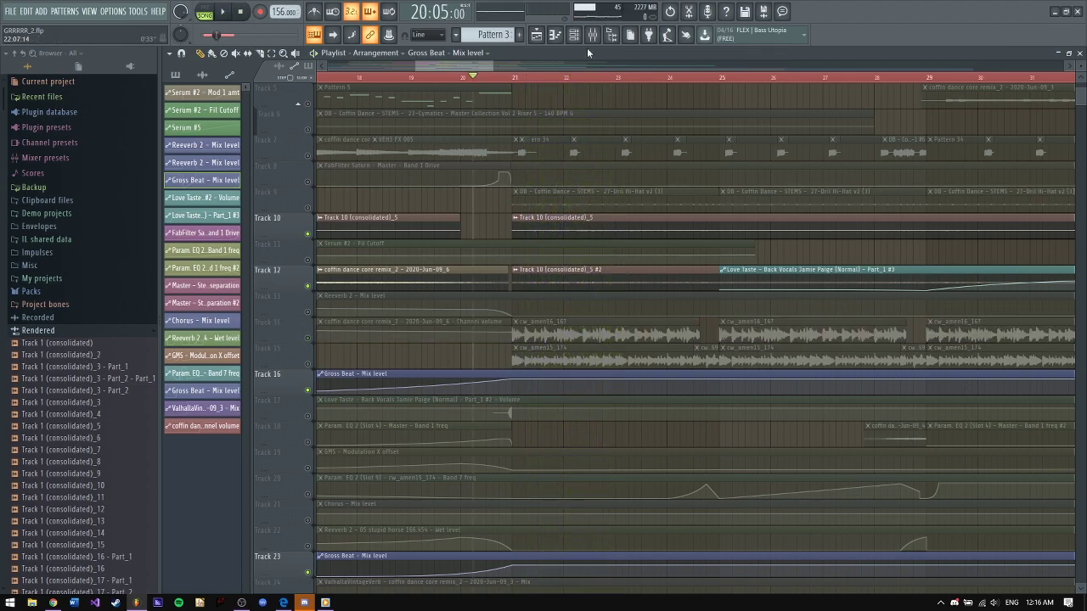
Step: Re-enable all playlist tracks and place the playhead at 20:13, just before the drop
drag(495, 100, 467, 112)
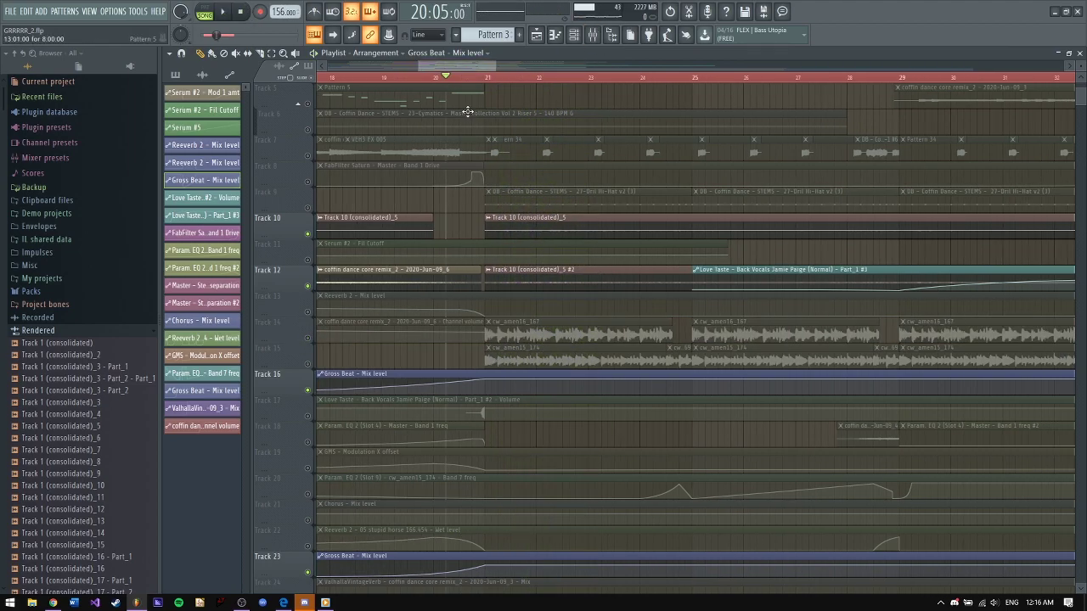
right_click(307, 286)
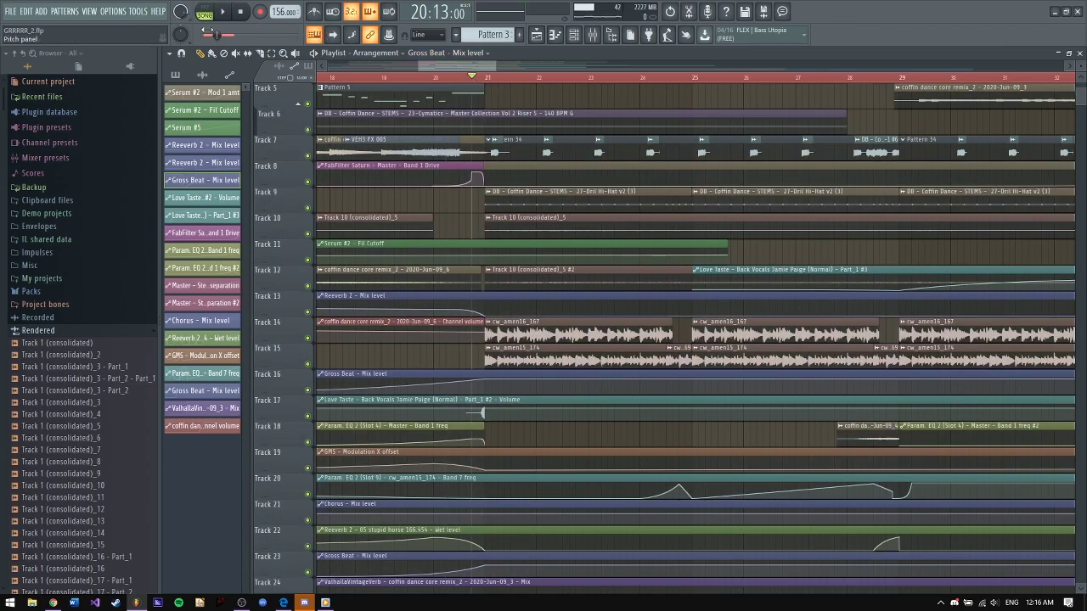
Step: Play the drop from 20:13 with all tracks enabled, and again with Tracks 10 and 12 muted
click(229, 12)
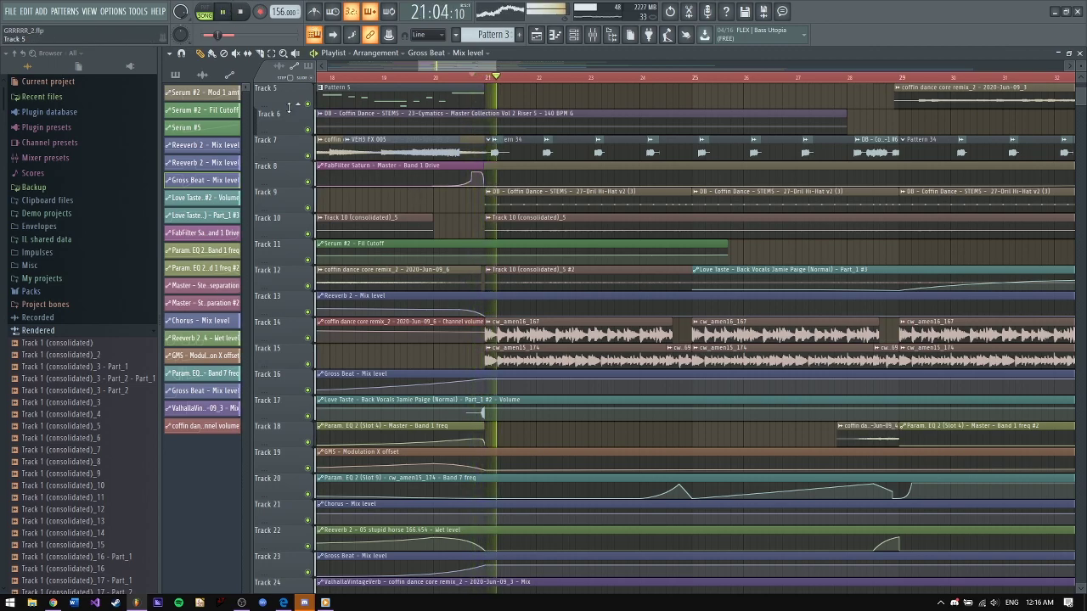
click(240, 12)
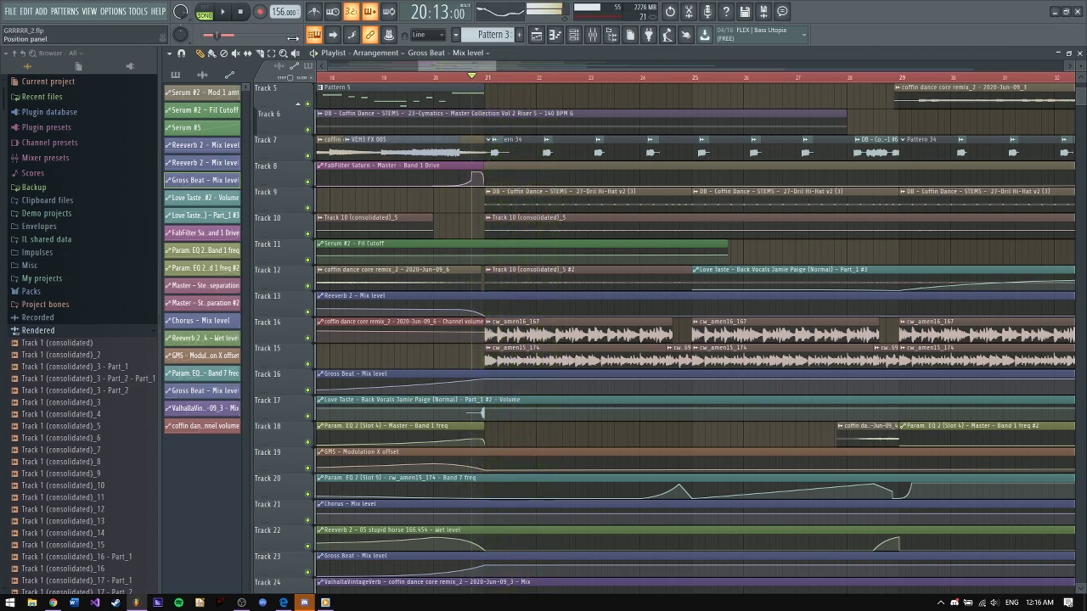
click(307, 286)
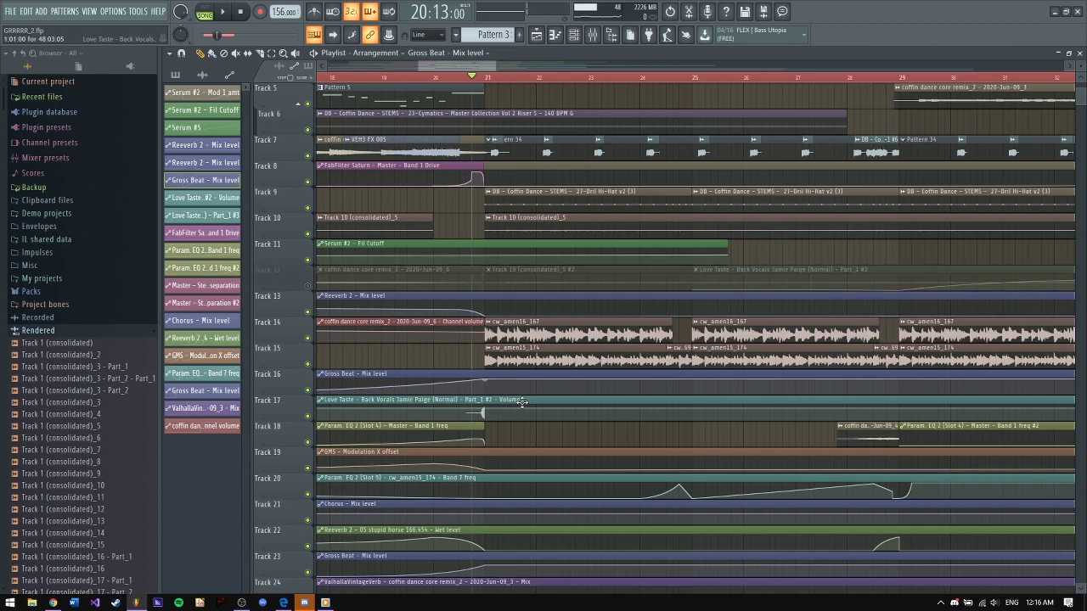
click(308, 234)
scroll(542, 345, down, 3)
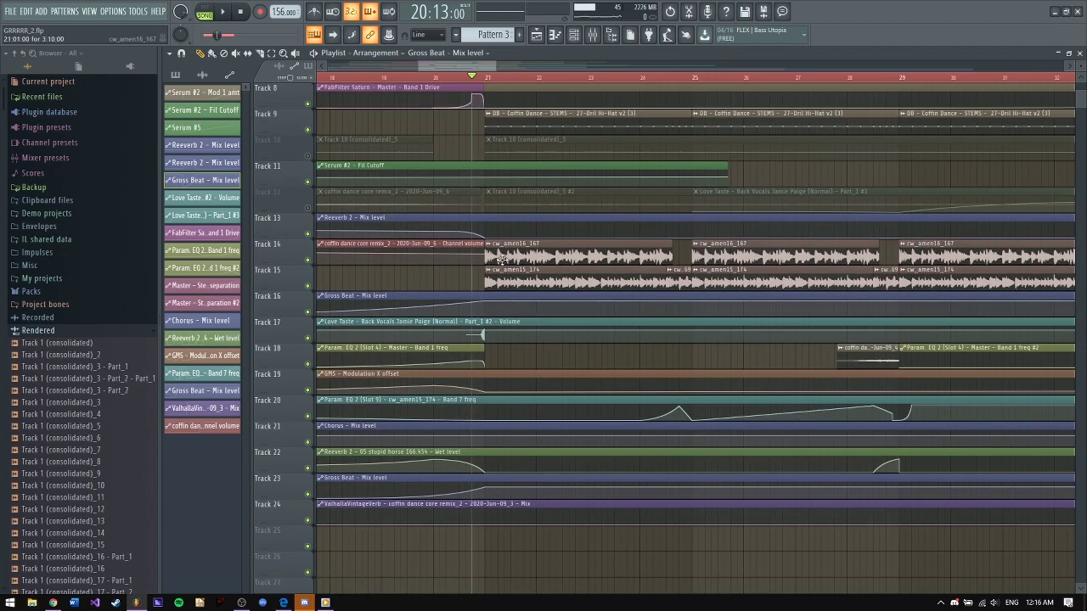
scroll(571, 292, up, 2)
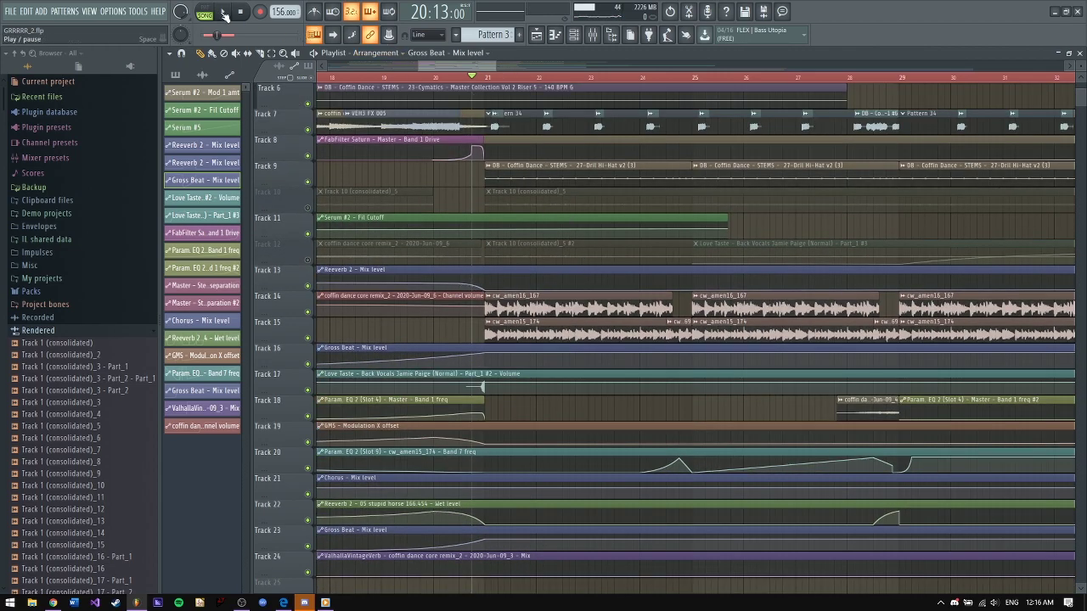
scroll(498, 263, up, 5)
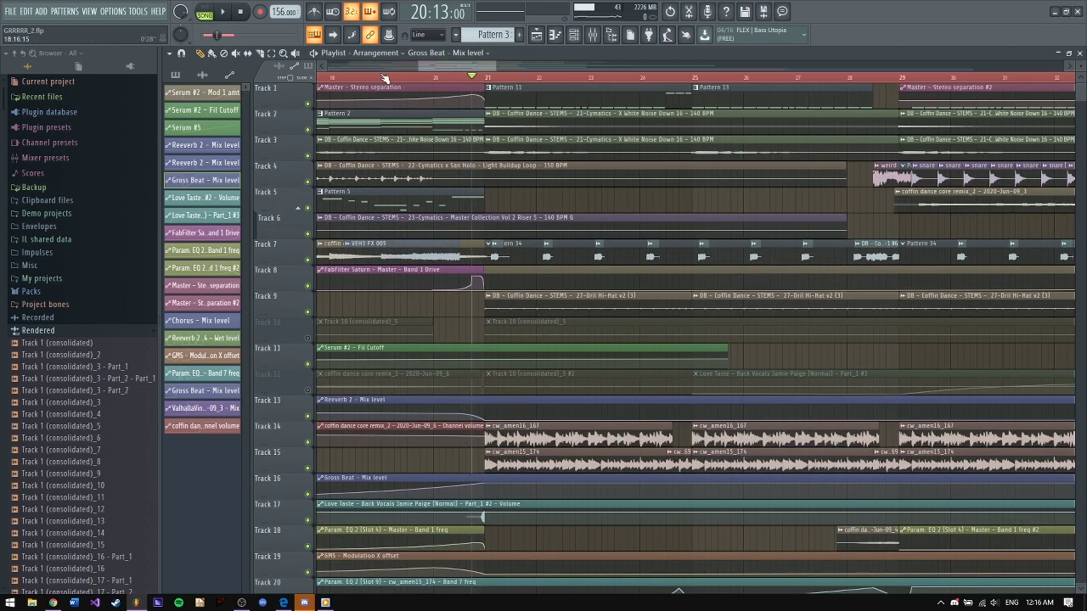
click(220, 12)
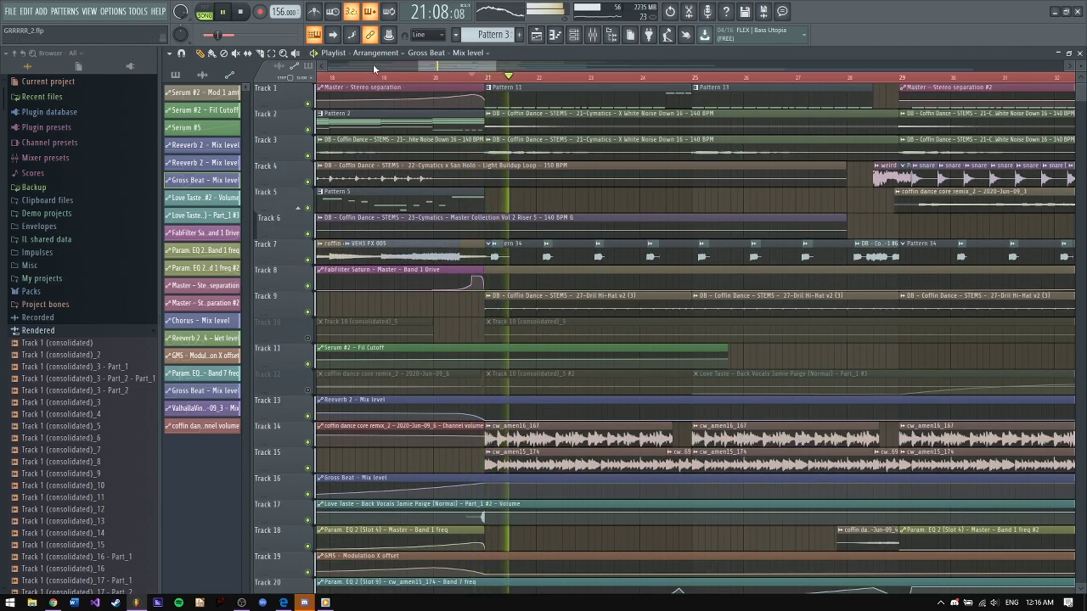
click(241, 12)
Step: Re-enable Tracks 10 and 12 and play the drop from 20:13 with the full arrangement
right_click(308, 338)
right_click(308, 339)
key(space)
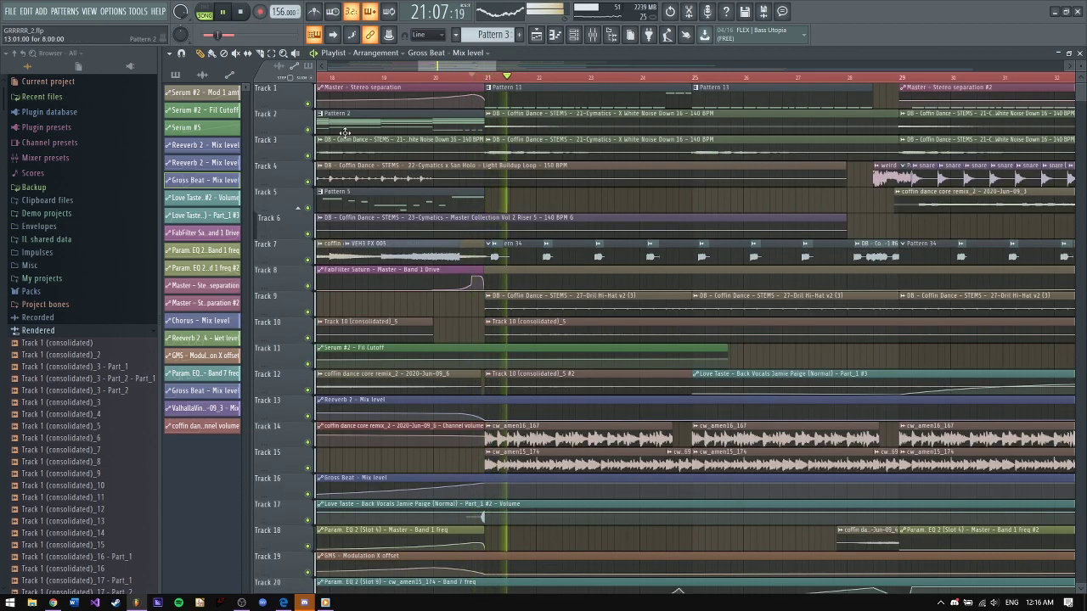
click(242, 11)
Step: Widen the playlist view to show the whole arrangement and place the playhead at bar 27
scroll(406, 74, left, 3)
drag(472, 66, 567, 45)
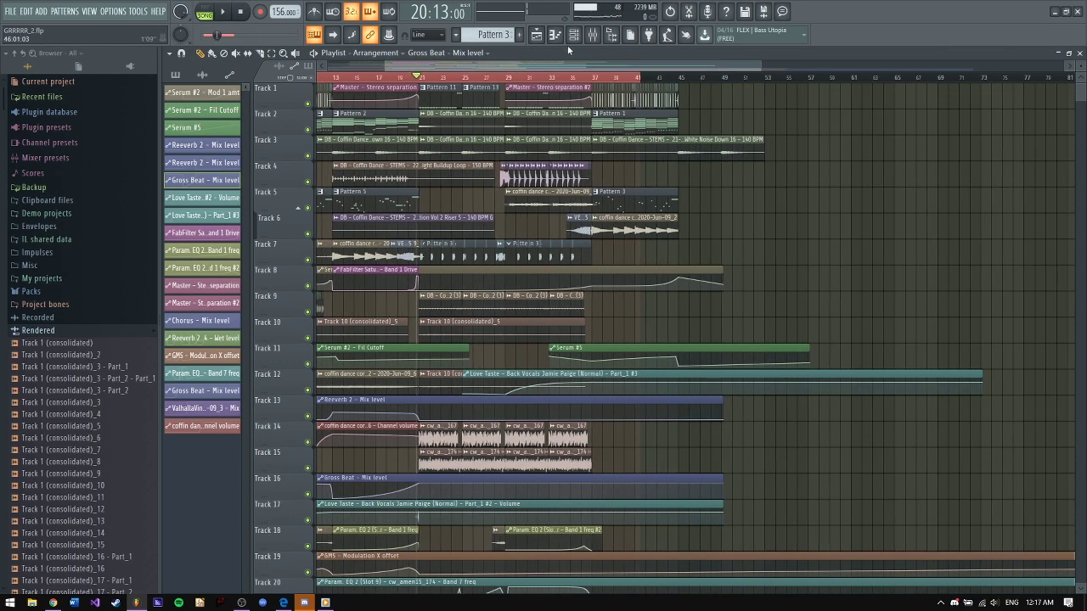
click(594, 35)
click(485, 79)
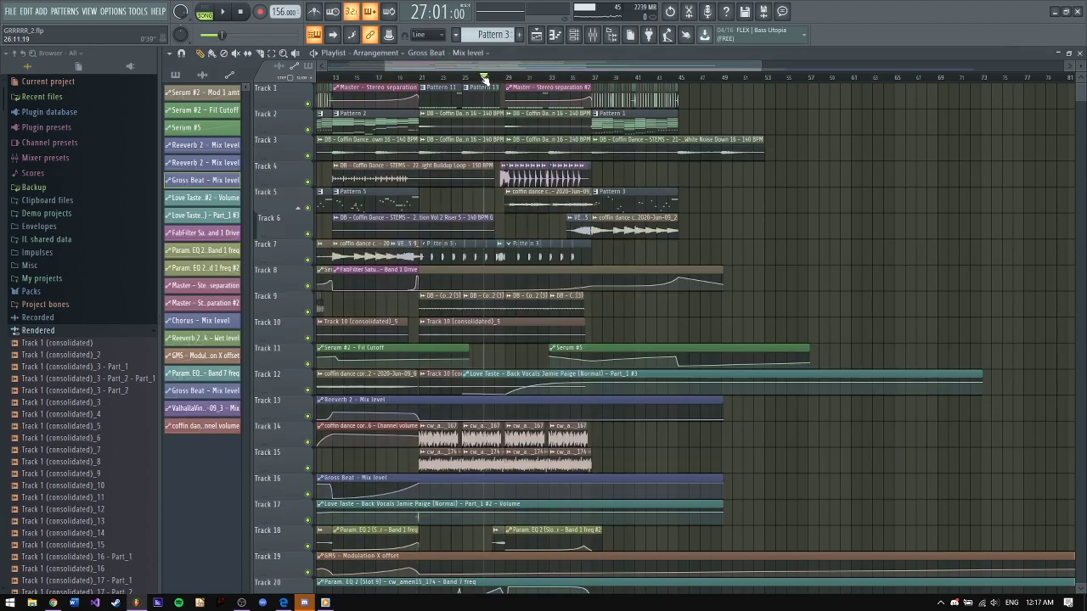
Step: Open the mixer, bring the unused insert tracks into view and select Insert 29
drag(545, 68, 550, 68)
drag(392, 66, 425, 66)
click(594, 35)
click(873, 244)
drag(873, 245, 358, 248)
click(395, 247)
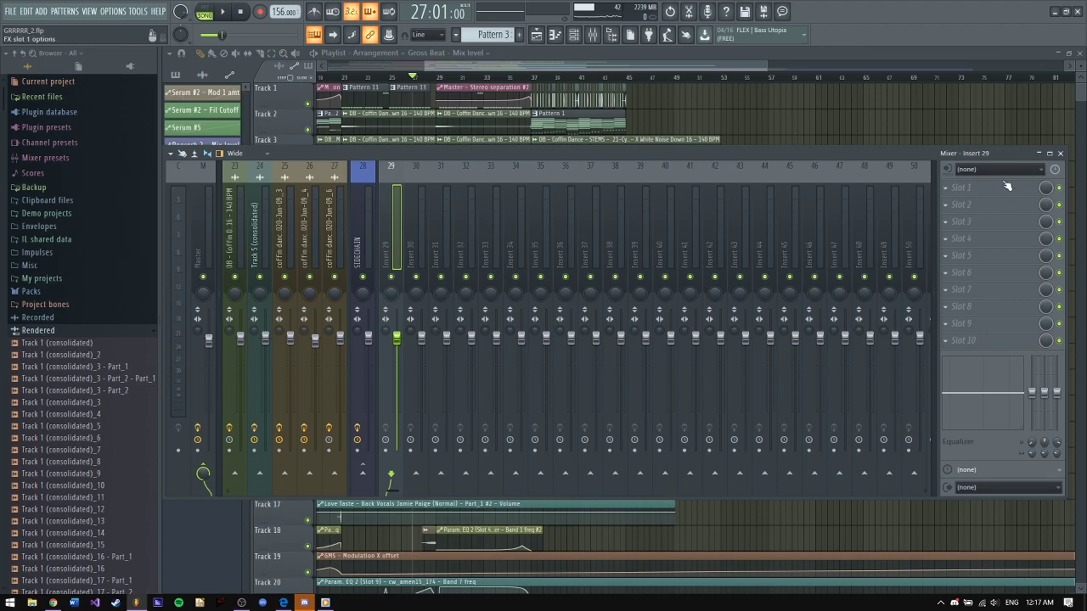
Step: Browse the instruments that can be inserted from the FLEX channel in the channel rack, and return to the playlist
drag(425, 66, 516, 67)
click(575, 36)
click(661, 109)
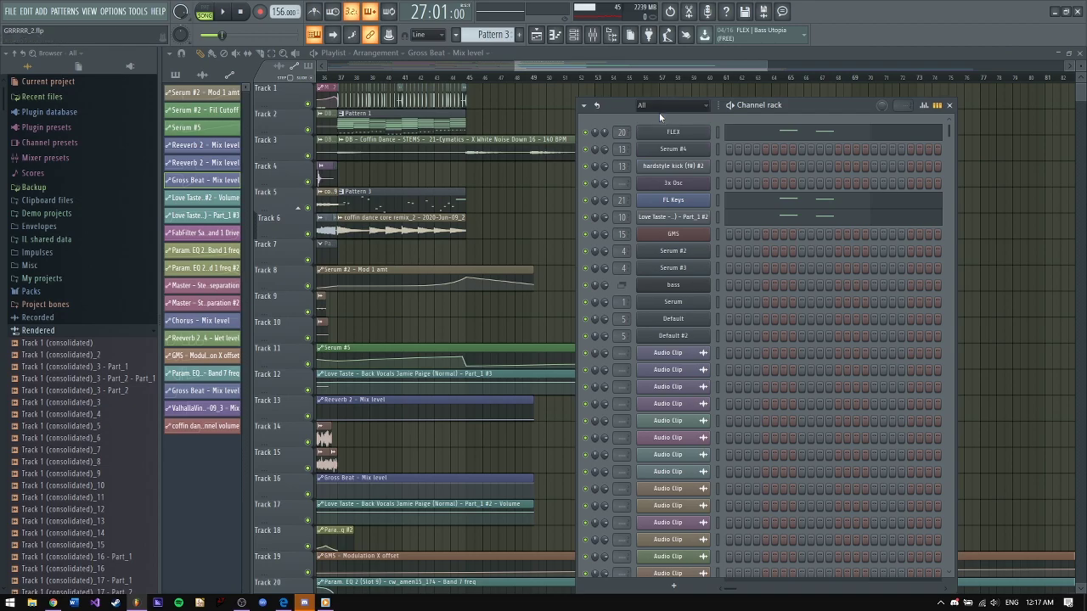
right_click(676, 134)
mouse_move(761, 216)
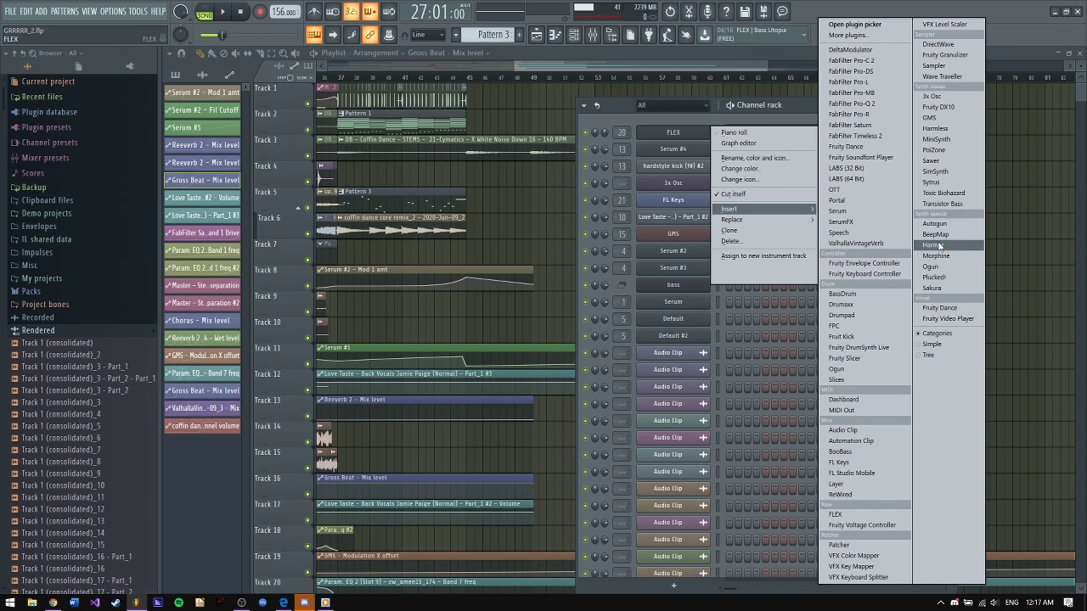
click(784, 99)
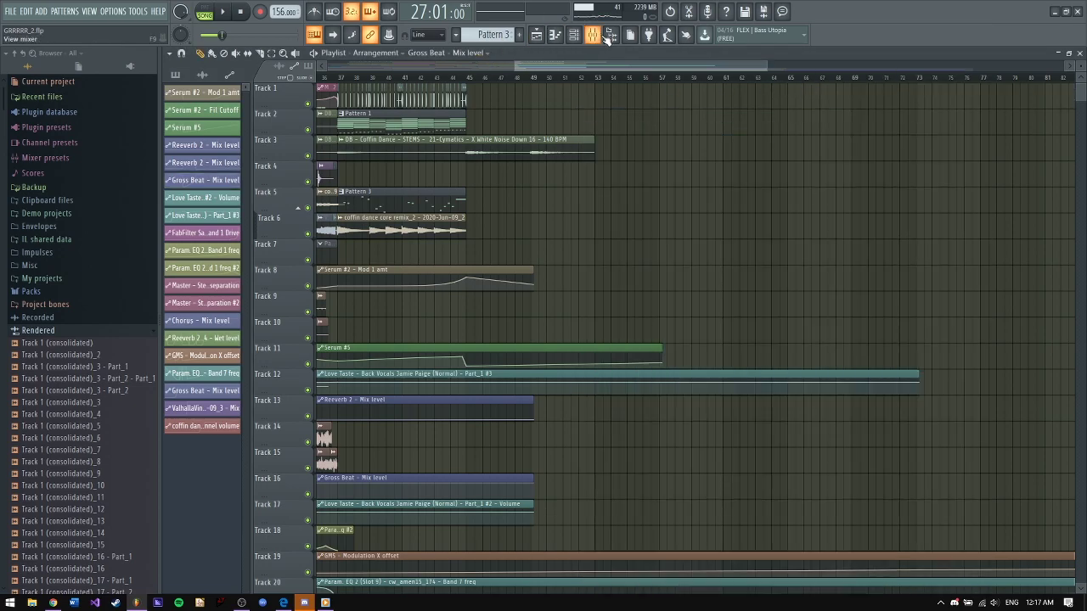
click(593, 34)
key(F9)
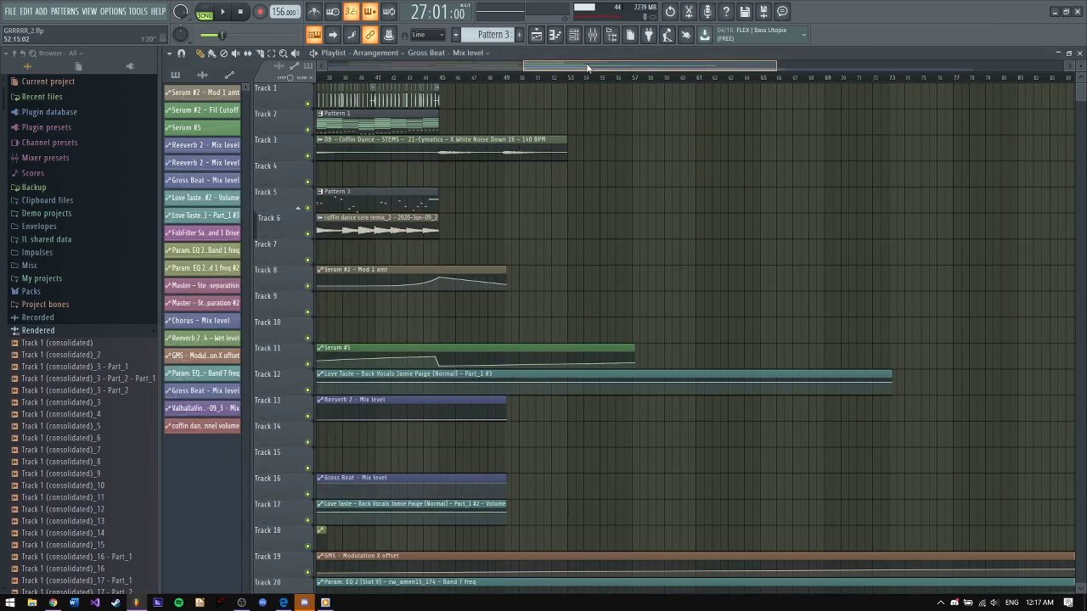
Step: Select the timeline range from bar 53 to about bar 65 and bring up the FLEX channel's options in the channel rack
drag(570, 78, 764, 85)
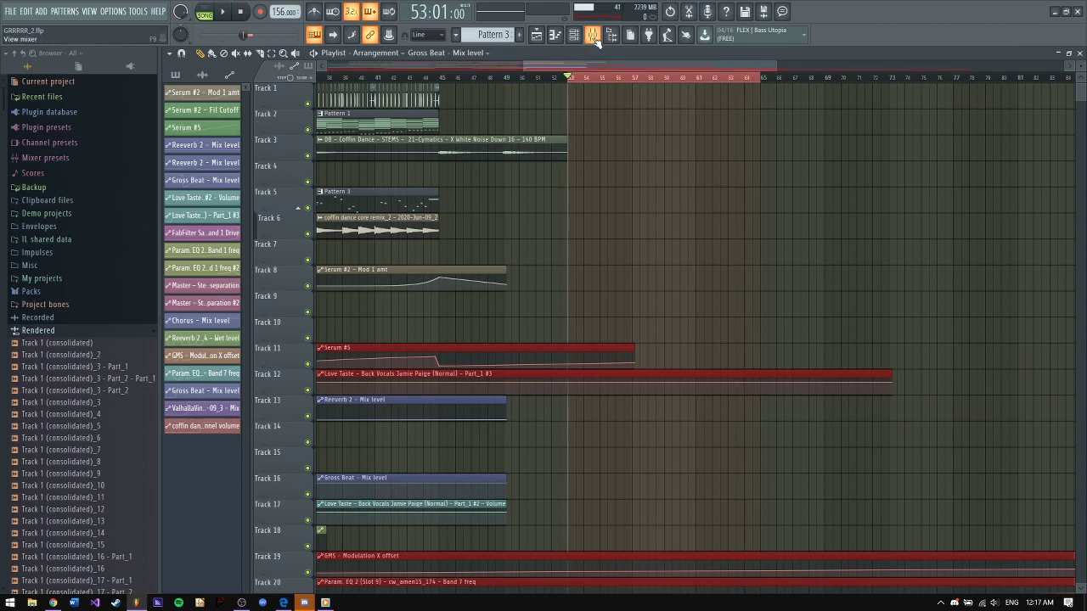
click(593, 33)
drag(523, 67, 553, 66)
click(573, 34)
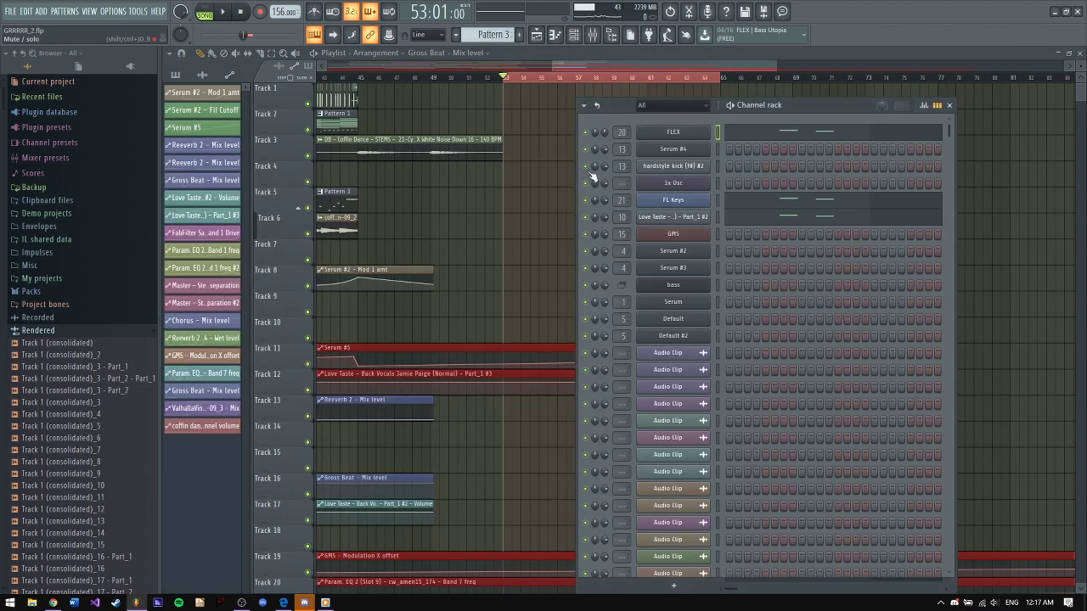
right_click(691, 137)
click(747, 157)
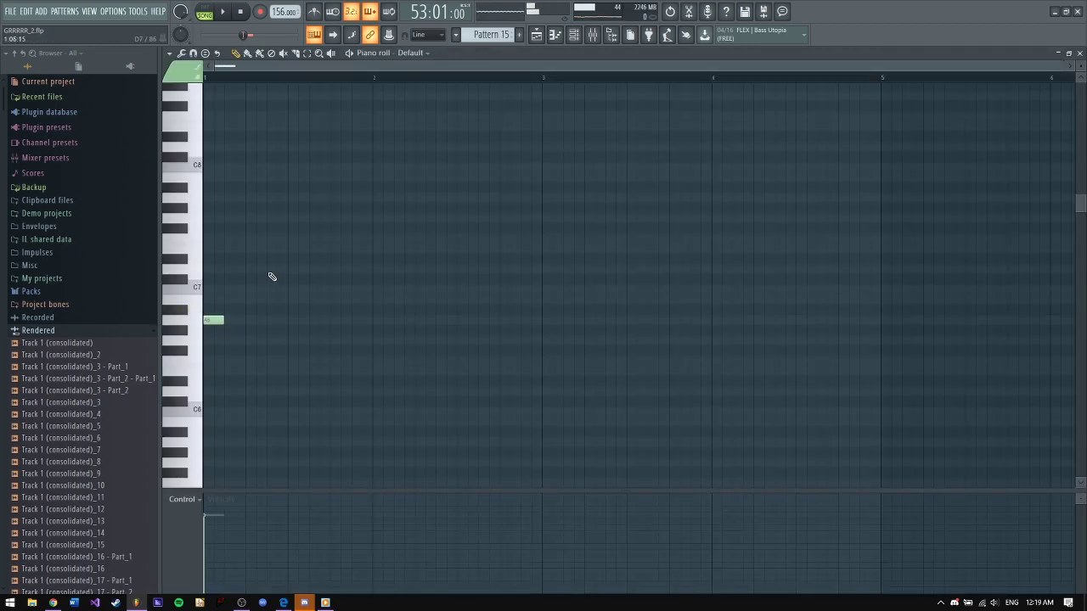
Step: Audition short notes at G6, A6, D7 and C7 at the start of Pattern 15, and clear the piano roll
right_click(214, 320)
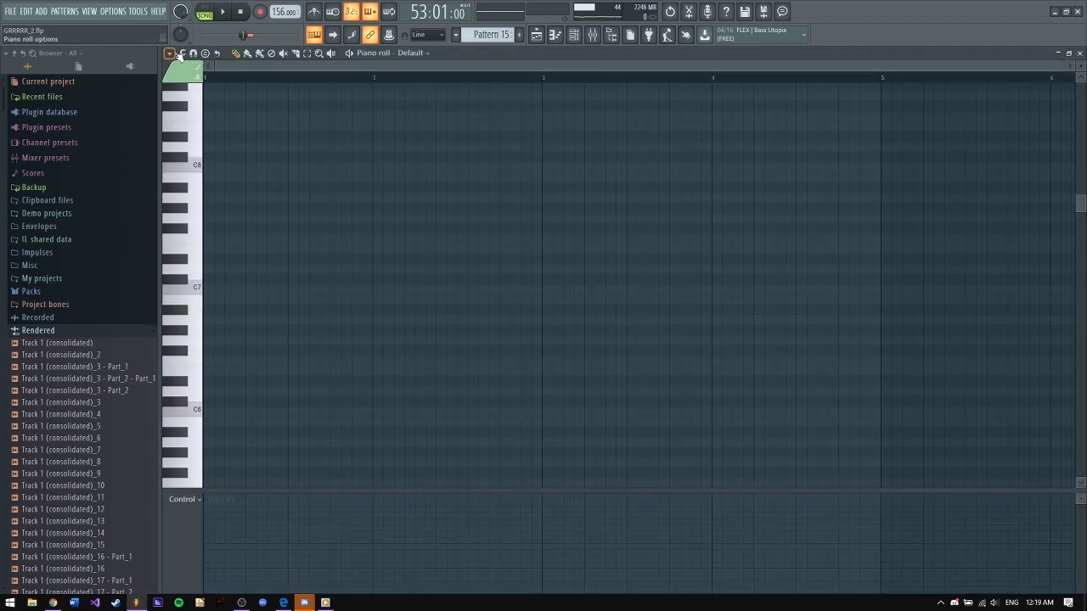
click(212, 340)
drag(212, 341, 213, 320)
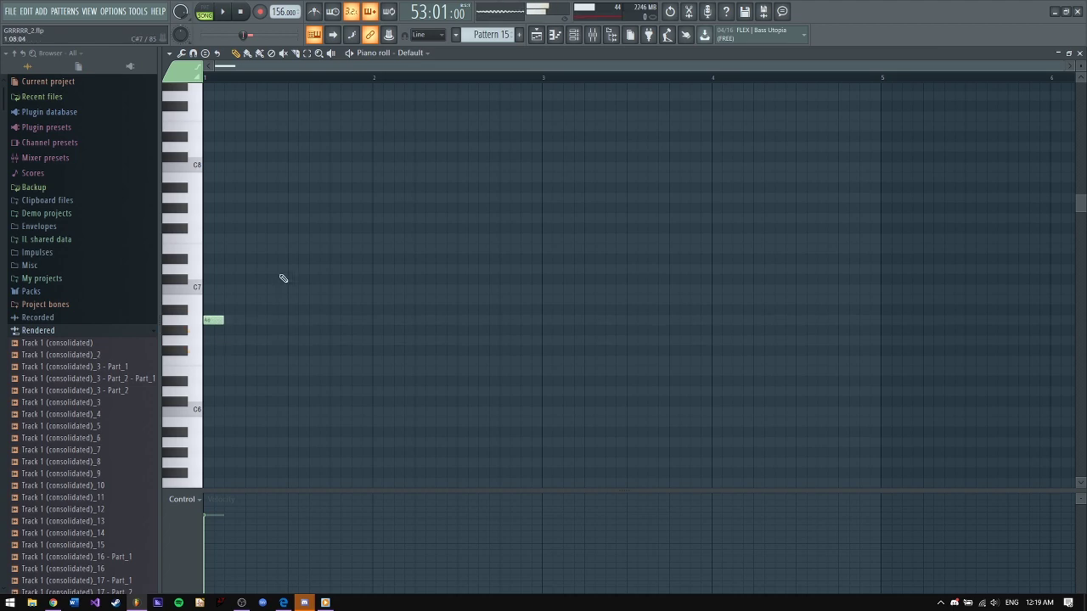
click(217, 270)
right_click(218, 269)
click(218, 290)
right_click(214, 289)
right_click(214, 320)
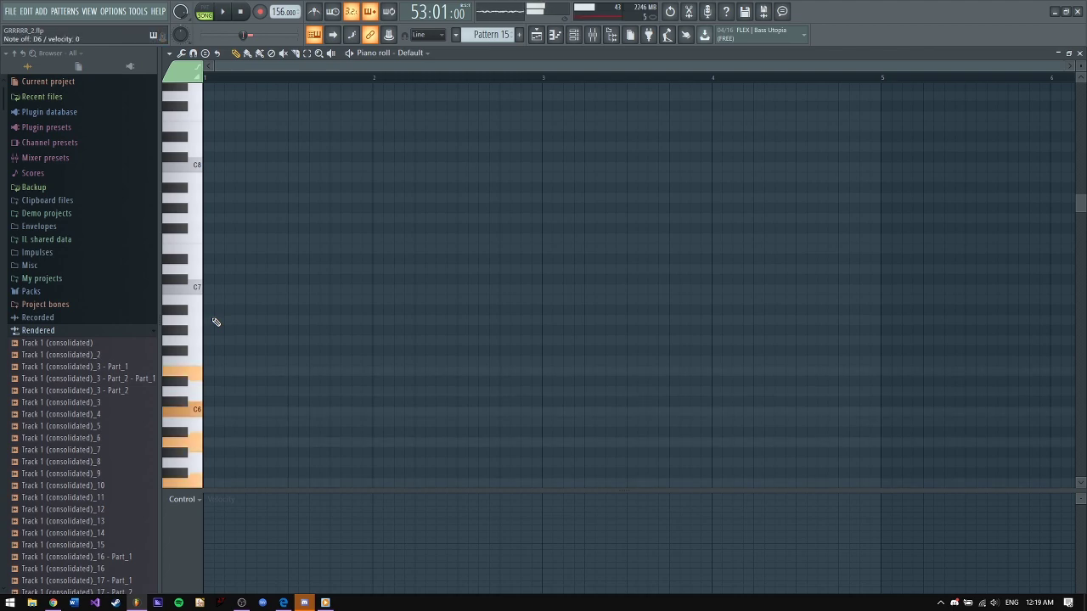
Step: Build a five-note chord of F5, A5, C6, D6 and E6 at the start of Pattern 15
scroll(226, 313, down, 3)
click(222, 391)
click(193, 361)
click(194, 320)
click(192, 289)
click(191, 249)
click(212, 389)
key(ctrl+Up)
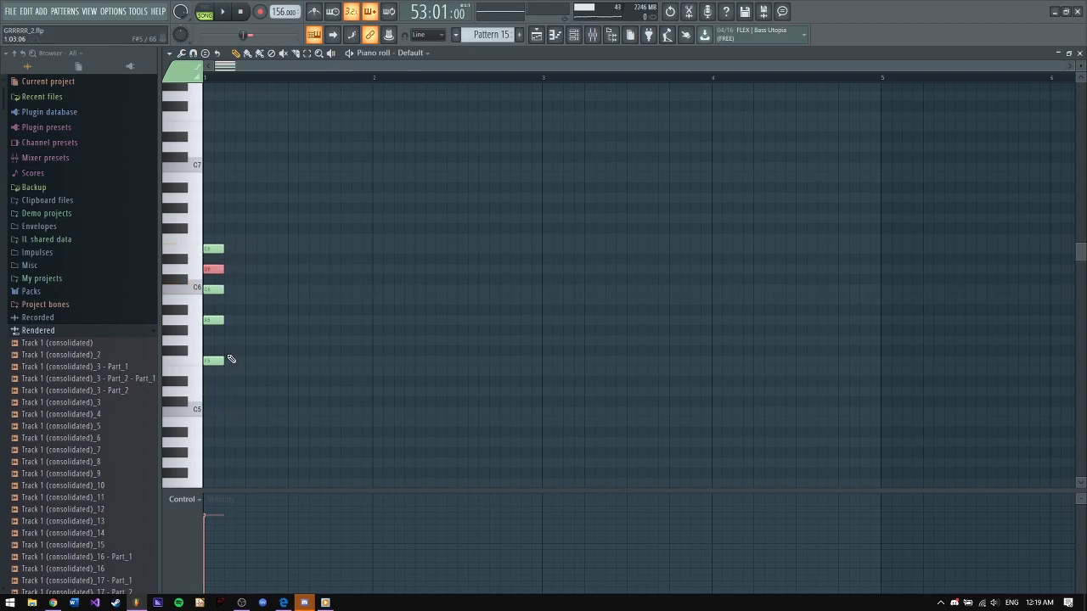
Step: Switch playback to pattern mode, audition the chord and lengthen all five notes to two bars
key(l)
key(space)
key(ctrl+a)
drag(238, 303, 558, 304)
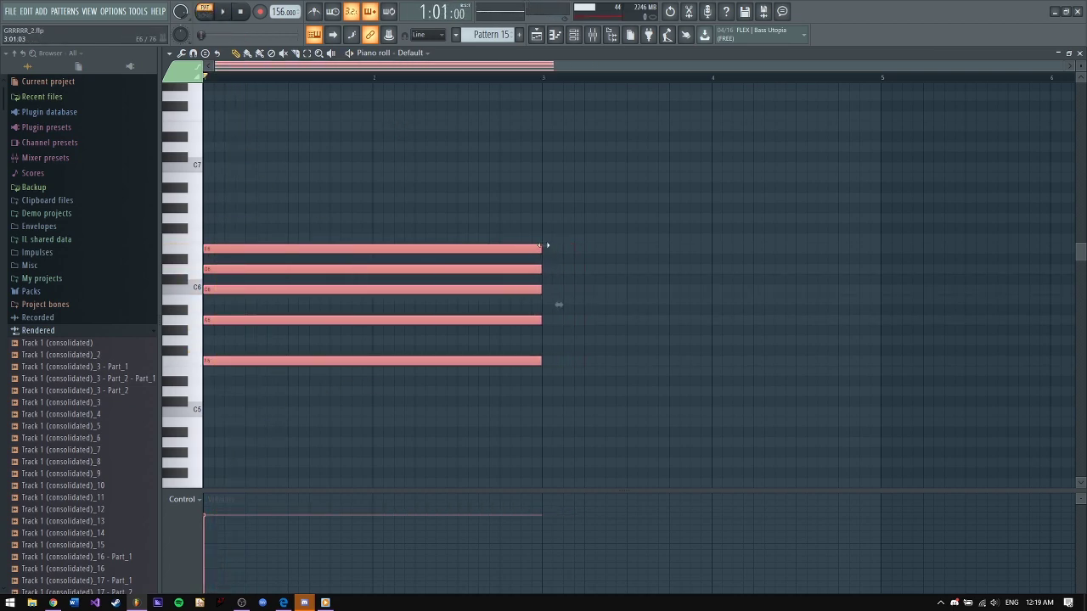
click(643, 248)
key(ctrl+z)
Step: Lower the chord's E6 note one octave to E5 and play the revised voicing
key(ctrl+a)
drag(483, 218, 457, 248)
key(ctrl+Down)
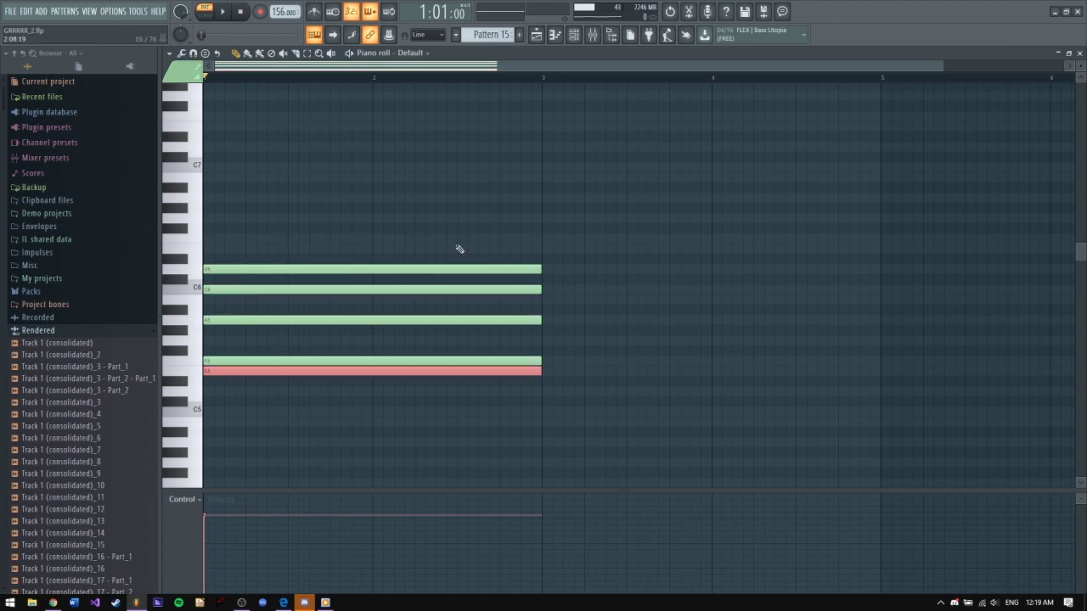
key(space)
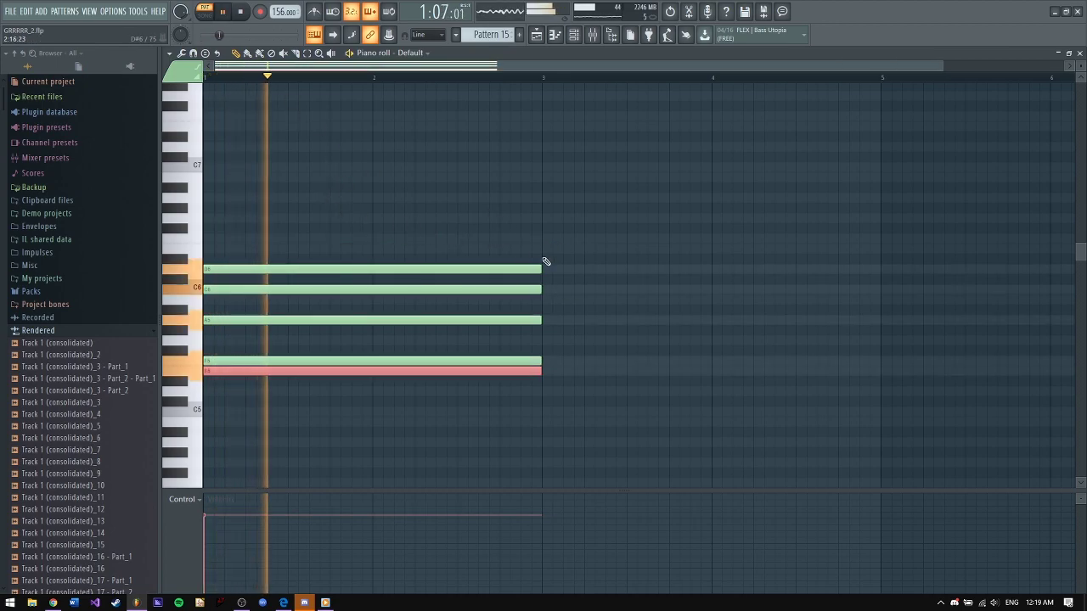
key(space)
Step: Try adding a note in a lower octave beneath the chord while playing the pattern
drag(216, 452, 211, 519)
scroll(195, 424, down, 5)
key(space)
key(space)
drag(242, 349, 247, 358)
key(space)
right_click(249, 360)
key(space)
Step: Select all the chord notes and lengthen them to four bars
scroll(437, 422, up, 3)
drag(255, 263, 382, 409)
drag(538, 297, 880, 298)
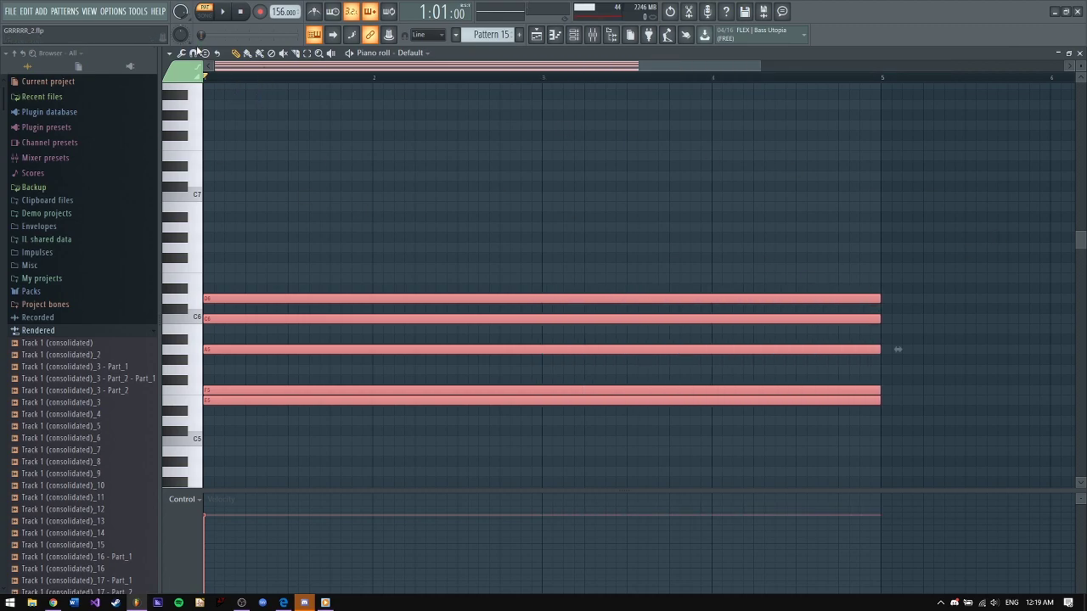
Step: Arpeggiate the chord with the Trance 7 pattern, adjusting the time multiplier for more closely spaced notes
click(204, 53)
click(181, 53)
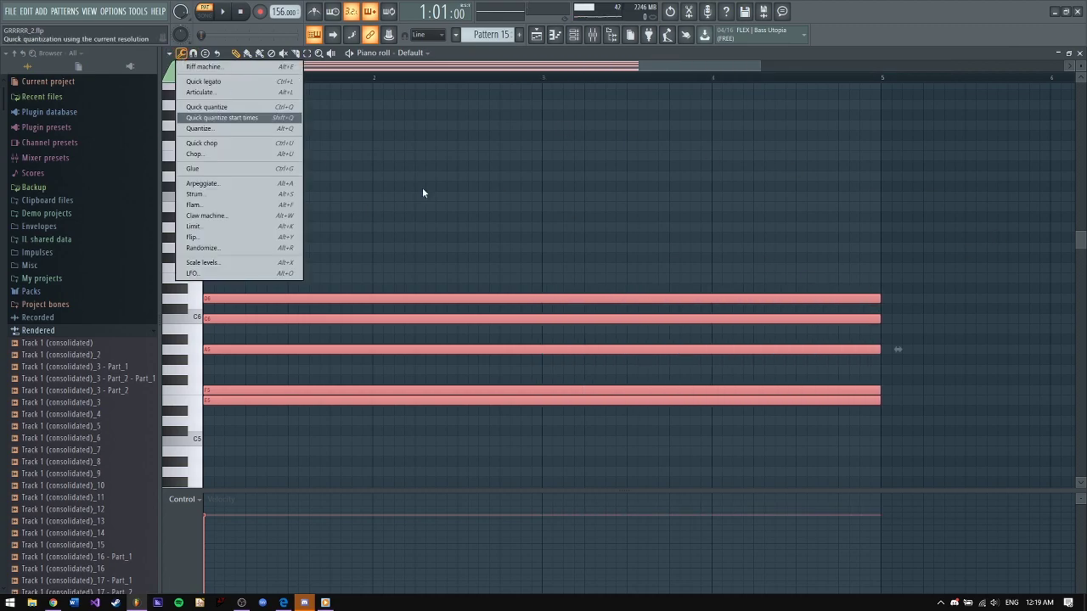
click(204, 184)
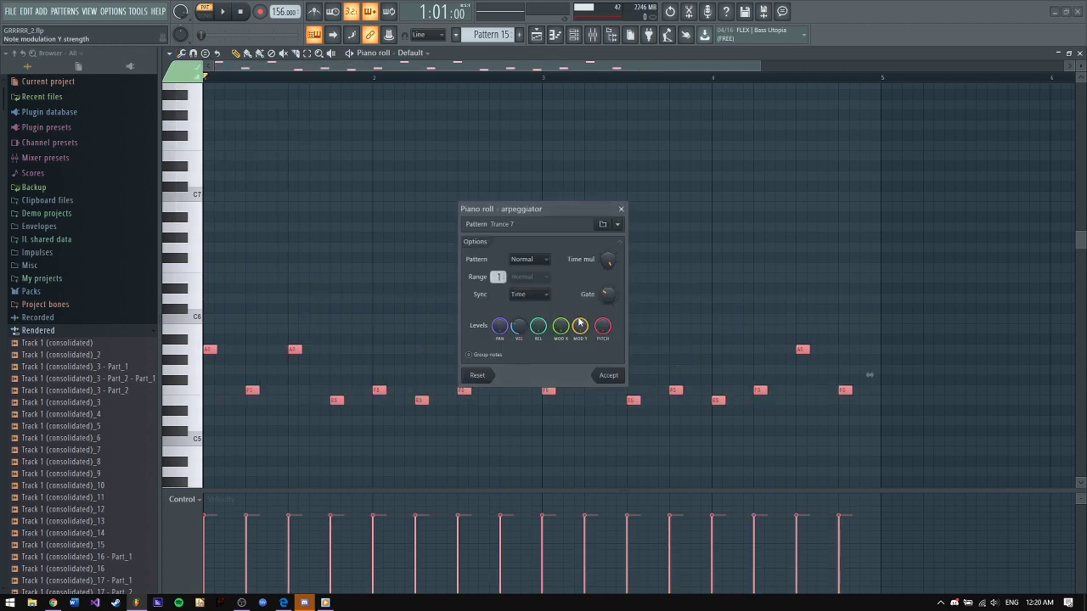
drag(607, 260, 606, 241)
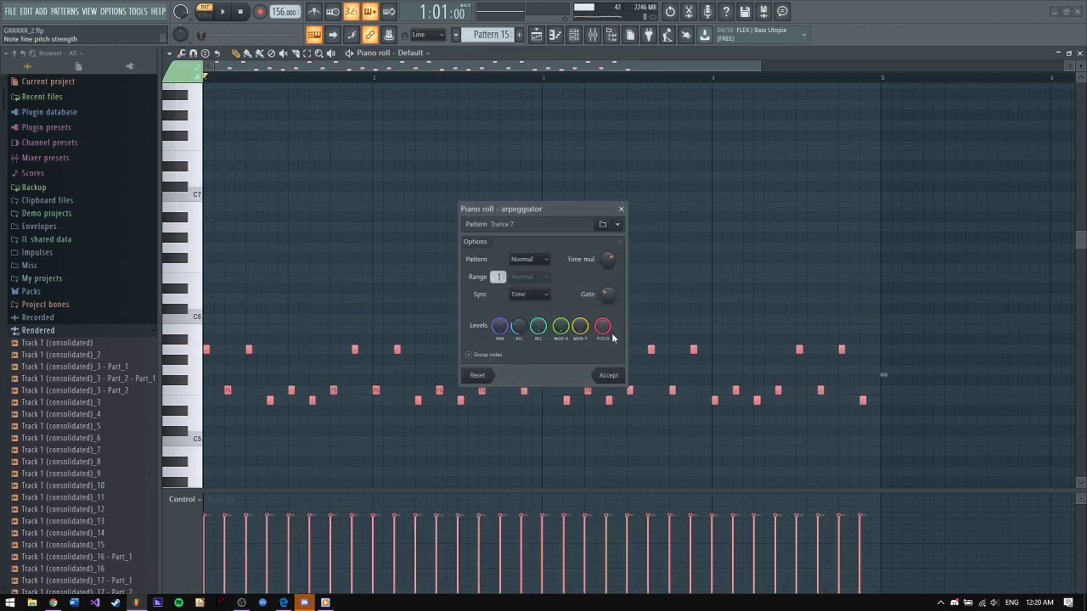
click(609, 375)
Step: Play the Trance 7 arpeggio and undo it, restoring the sustained chord
key(space)
scroll(563, 303, down, 3)
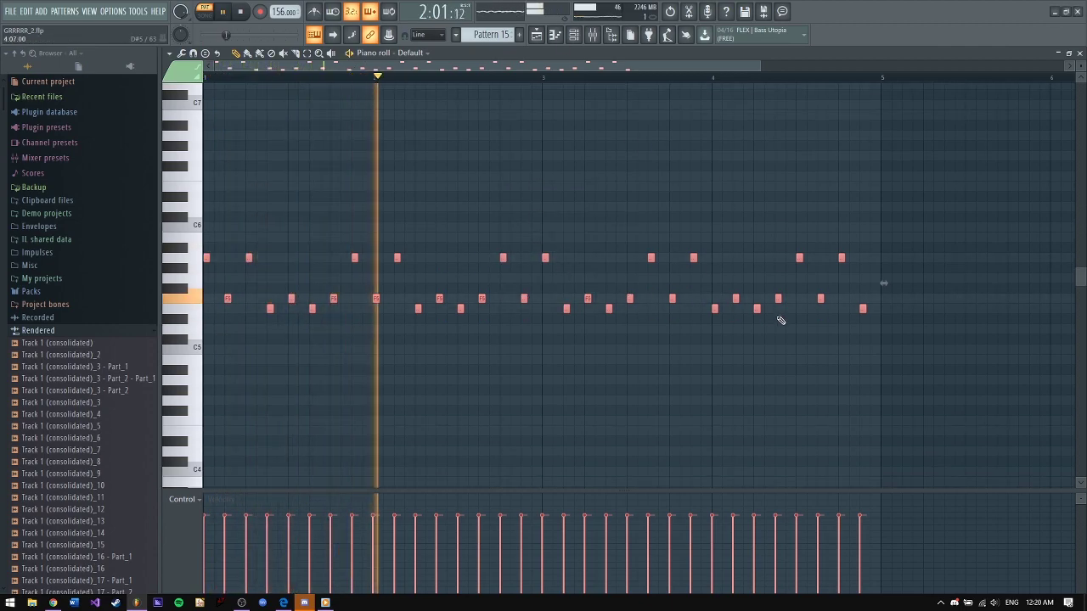
key(ctrl+z)
key(space)
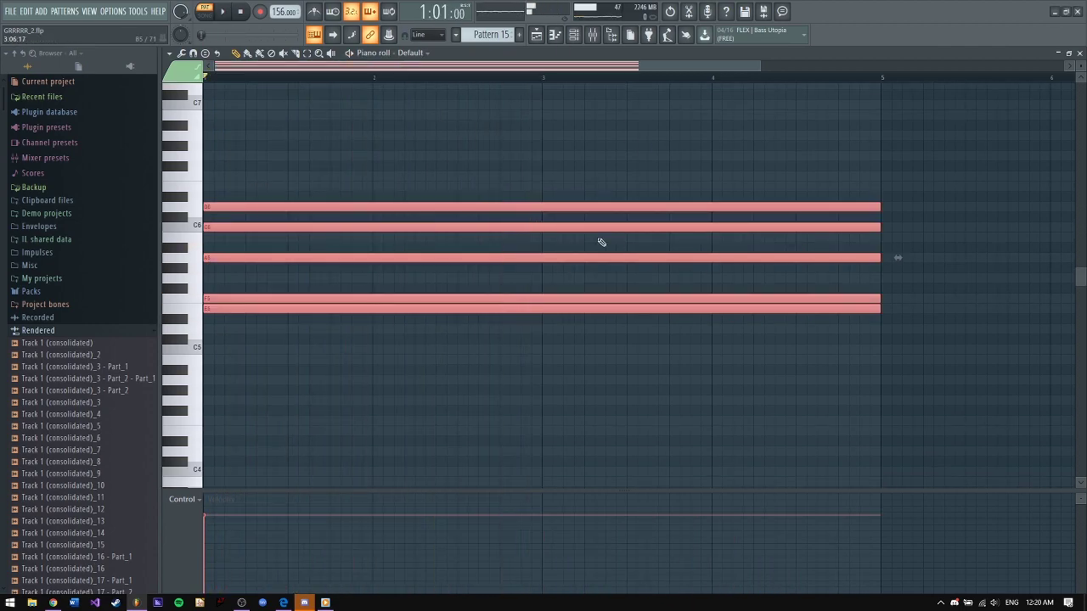
Step: Arpeggiate the chord with the Default pattern over a range of 2 octaves, adjusting the time multiplier for wider note spacing
click(181, 53)
click(248, 185)
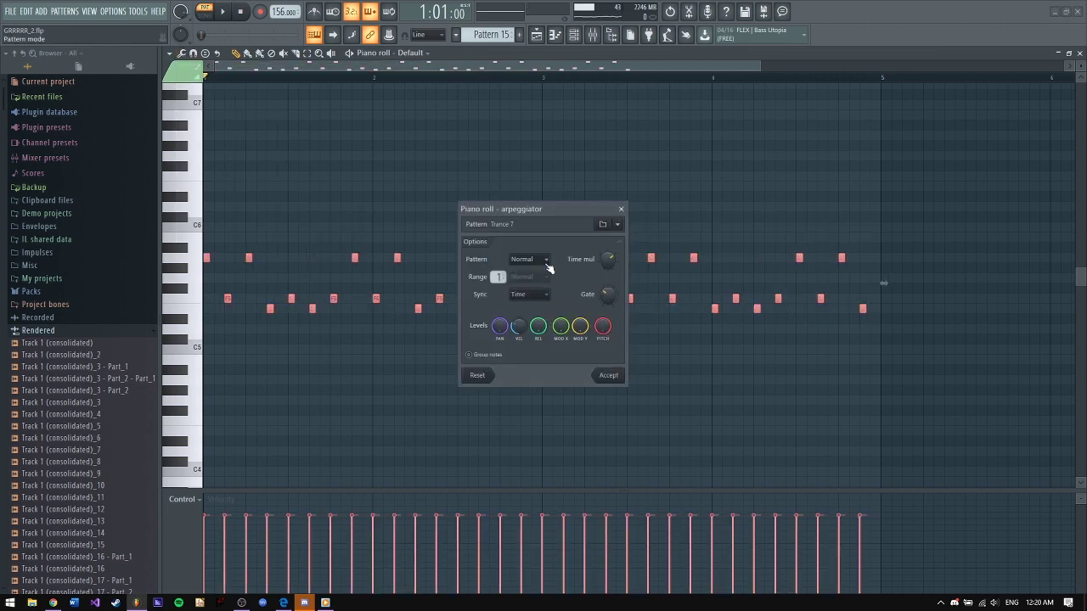
click(615, 225)
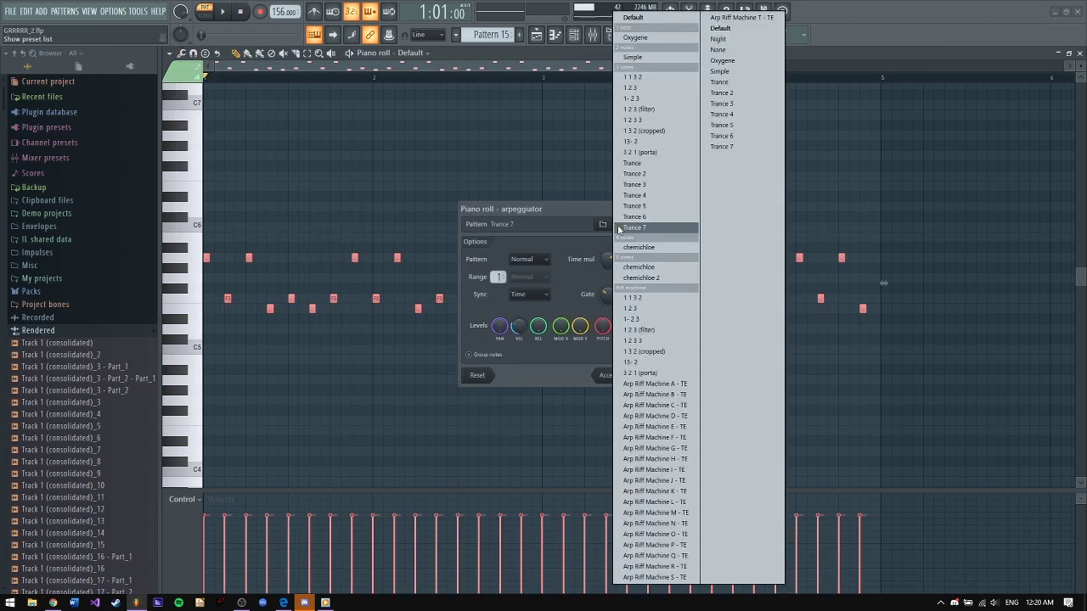
click(653, 17)
key(space)
key(space)
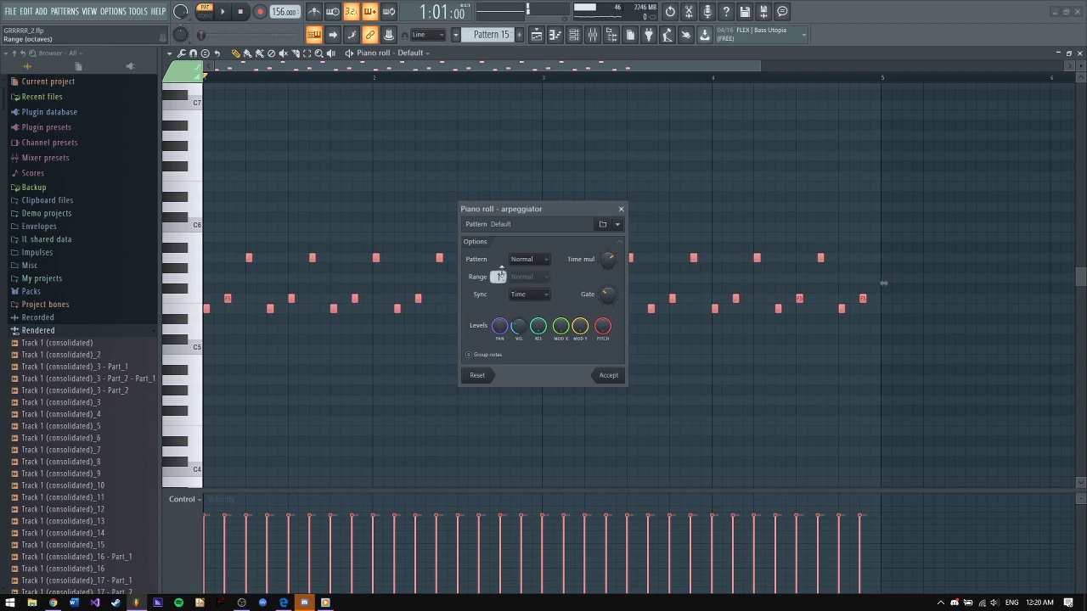
scroll(499, 277, up, 1)
key(space)
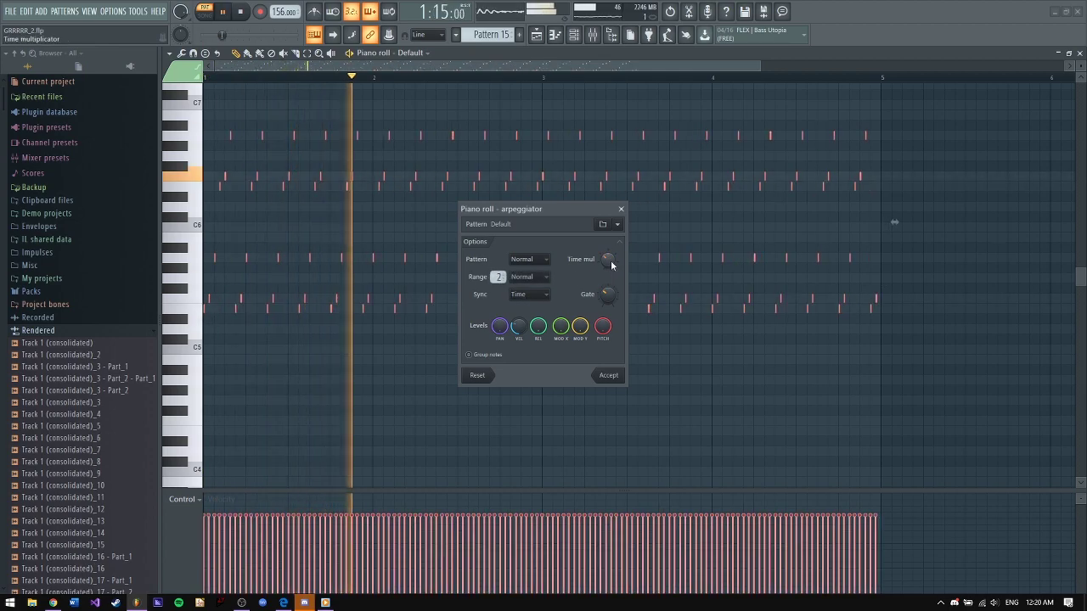
drag(612, 267, 626, 252)
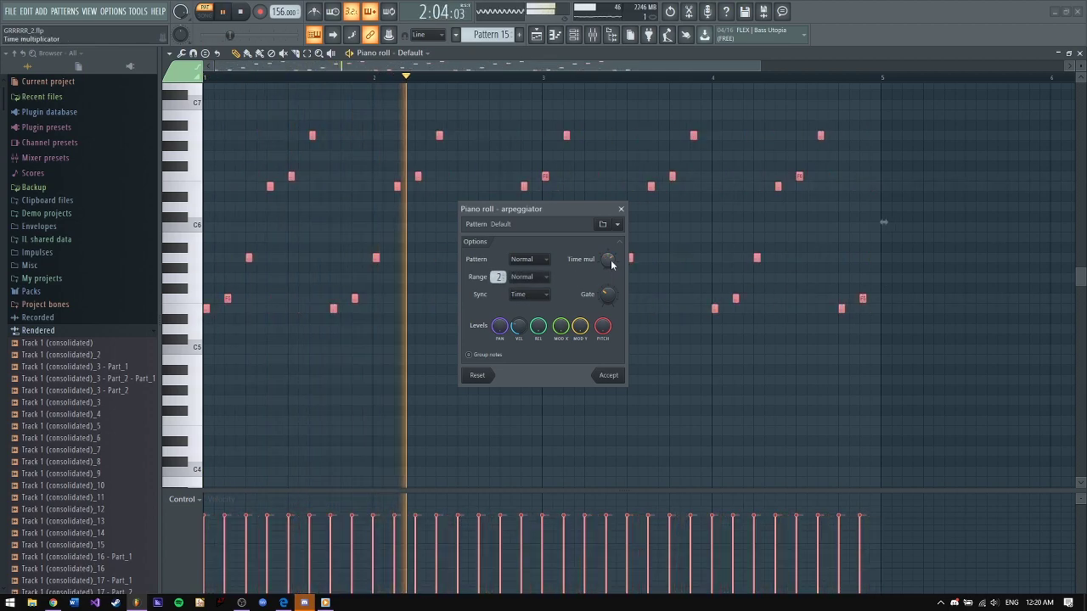
click(618, 377)
Step: Transpose the arpeggio notes in bars 3 and 4 down five semitones and play the pattern
key(space)
drag(884, 101, 542, 413)
drag(545, 176, 541, 229)
key(space)
click(523, 77)
key(space)
key(space)
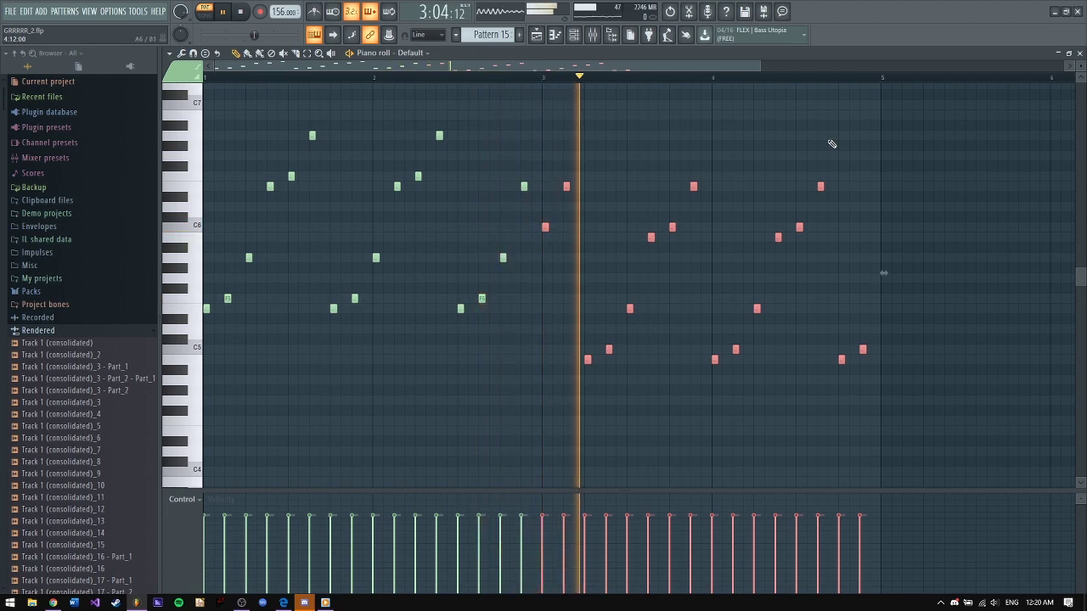
key(space)
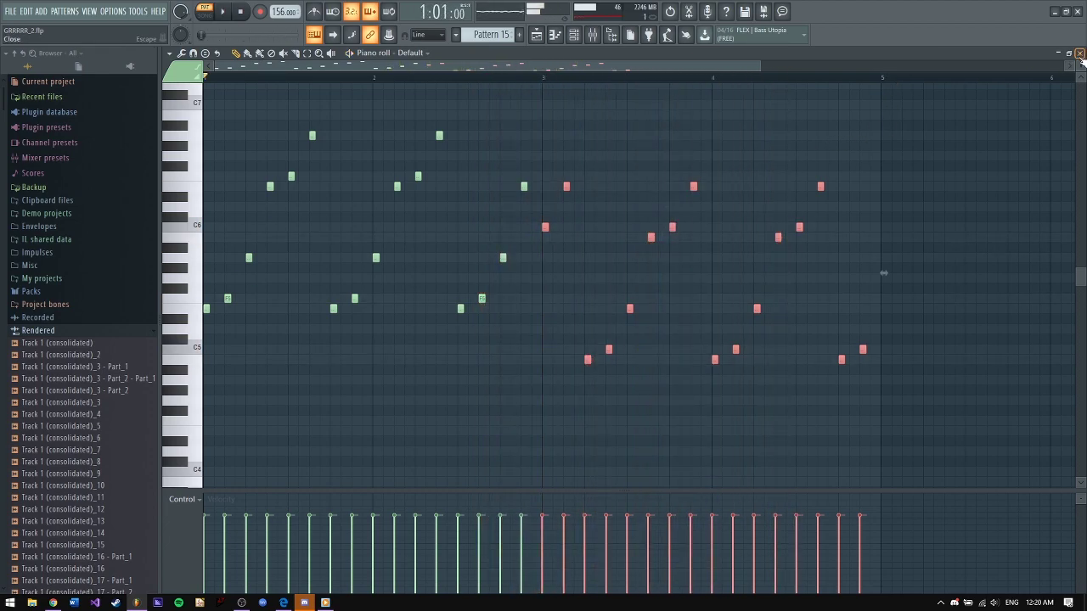
Step: Close the piano roll, load Edison on mixer track 29 and move it to effect slot 5
click(1079, 53)
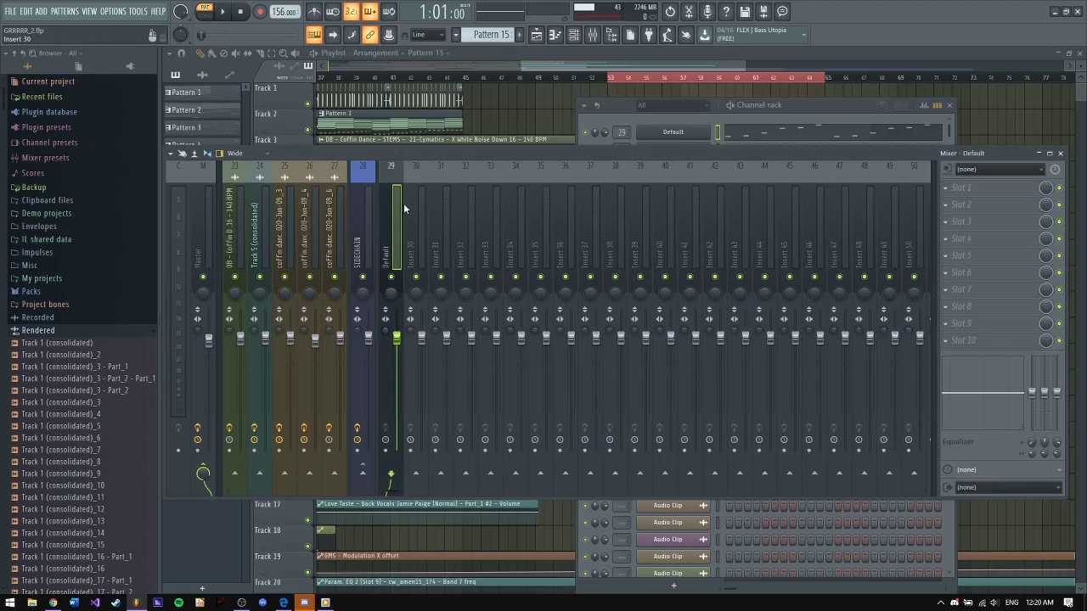
click(980, 192)
mouse_move(981, 202)
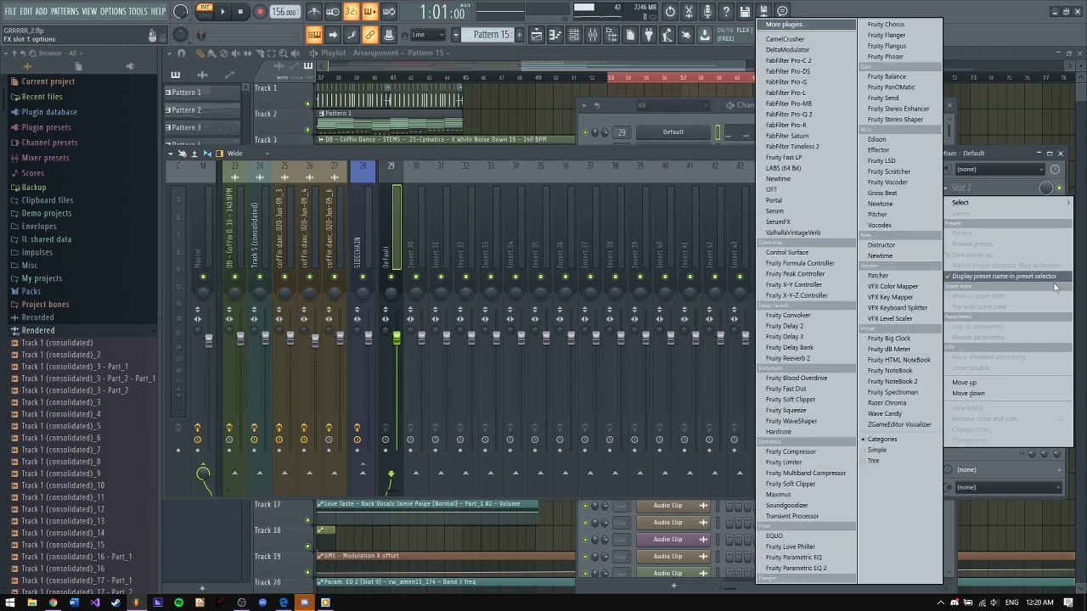
click(882, 152)
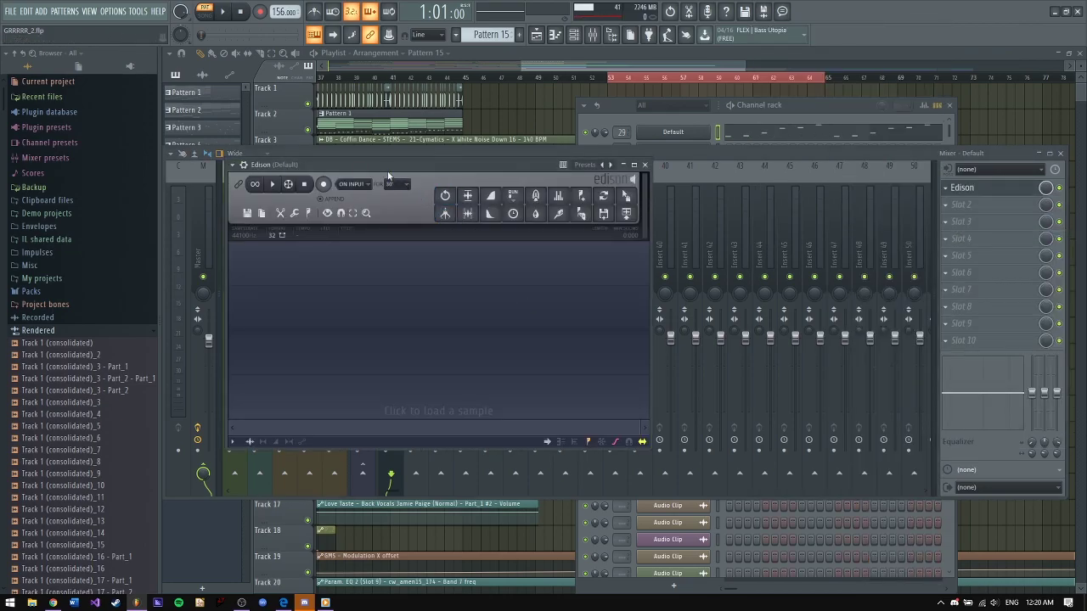
drag(1012, 204, 989, 256)
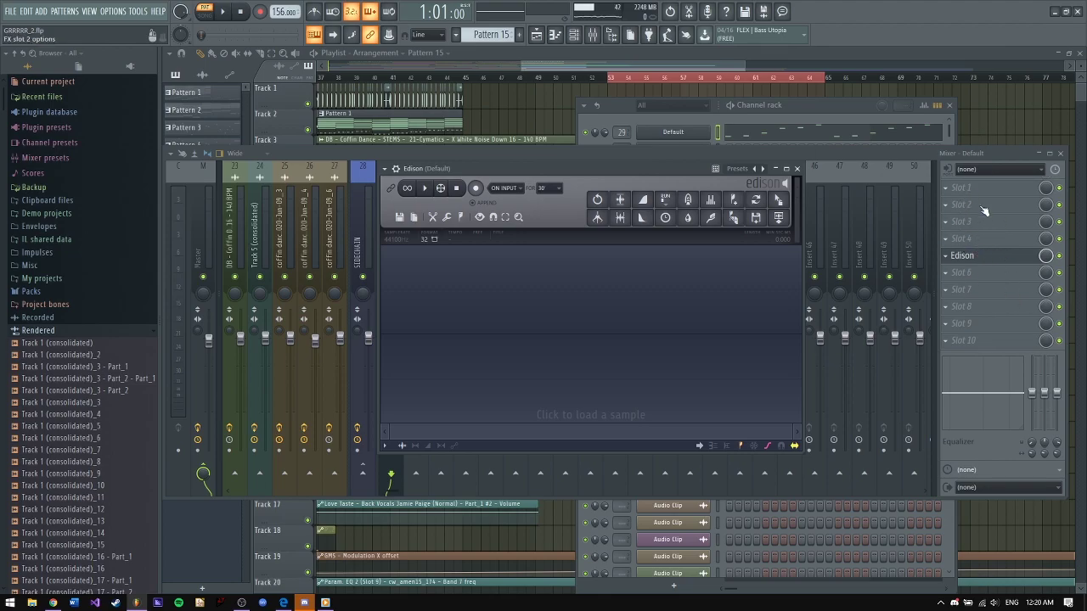
click(968, 257)
click(969, 257)
Step: Add Fruity Parametric EQ 2 in effect slot 2 with the "20Hz + 18kHz cut" preset and raise its low cut frequency
click(945, 206)
click(796, 568)
click(581, 197)
drag(285, 289, 334, 289)
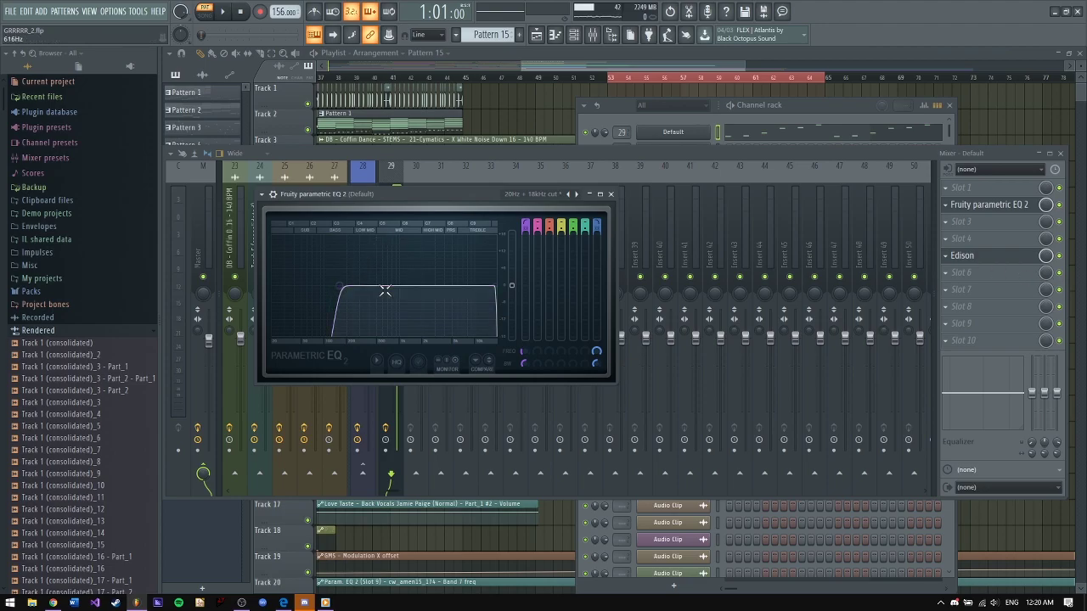
Step: Record the playing arpeggio pattern into Edison and stop after about 7.4 seconds
click(962, 256)
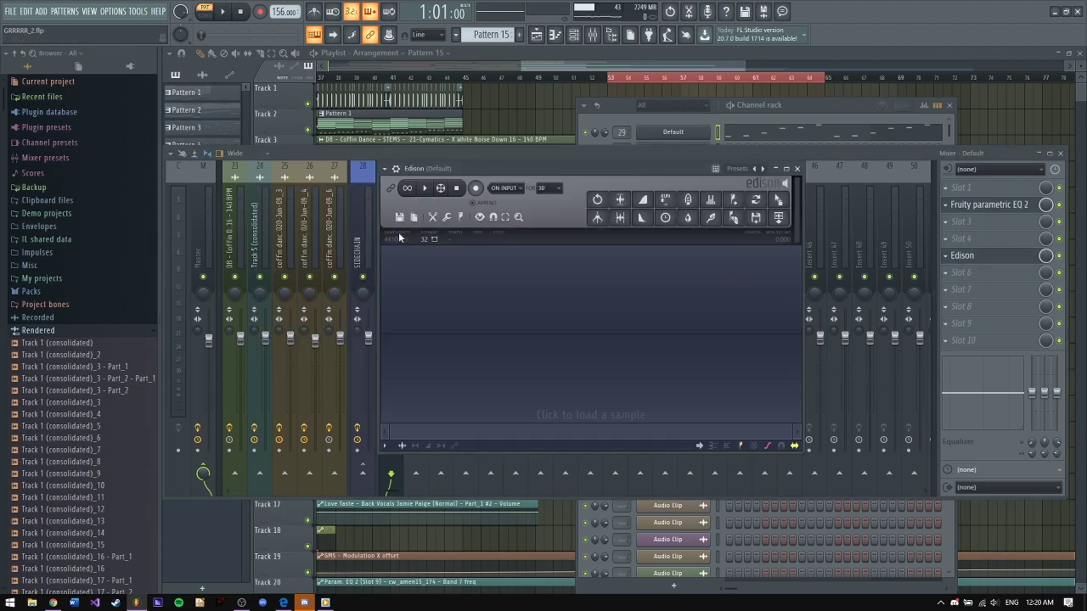
click(478, 189)
key(space)
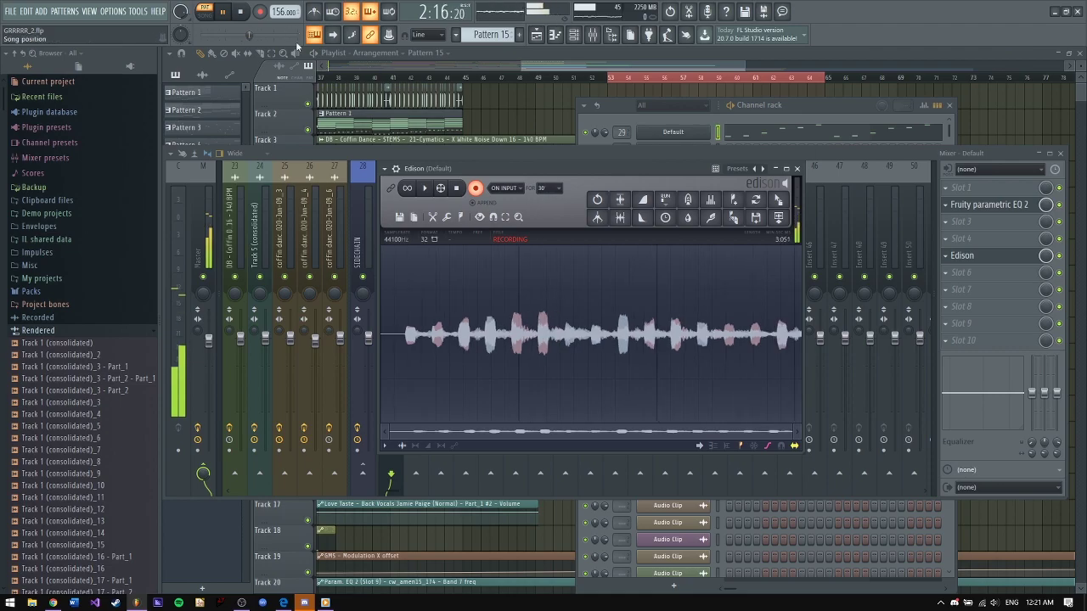
click(475, 187)
key(space)
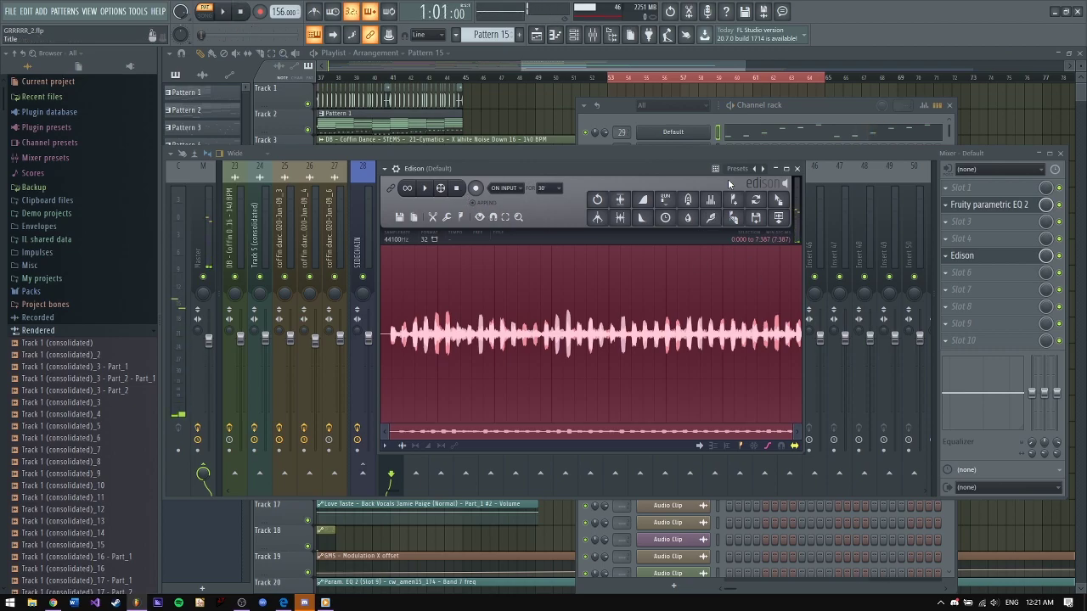
Step: Apply Blur to the whole Edison recording with the mix at 100%
drag(608, 169, 527, 160)
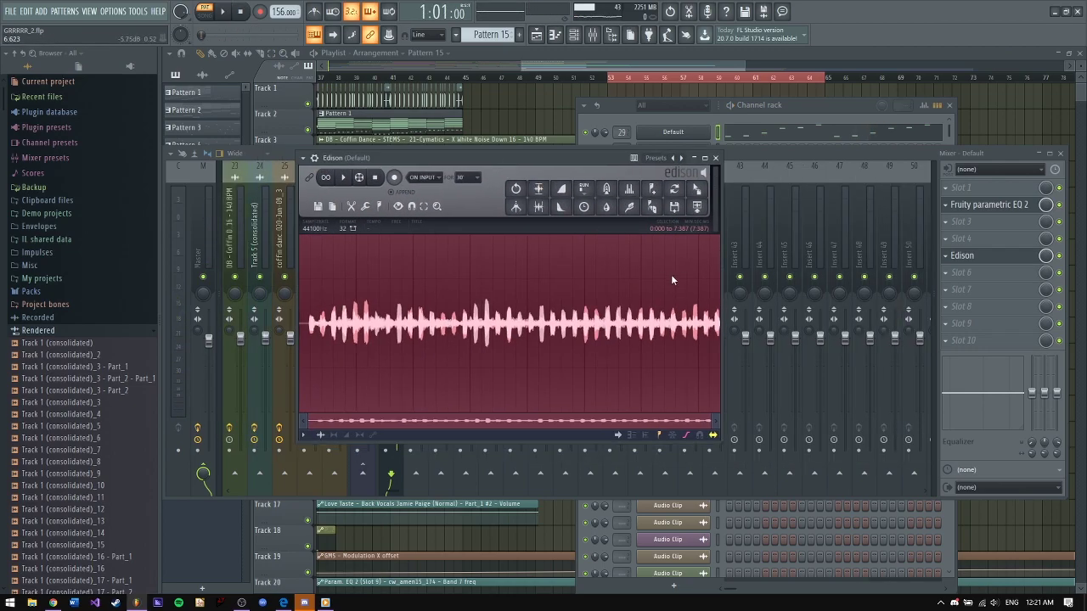
click(608, 207)
drag(496, 158, 450, 166)
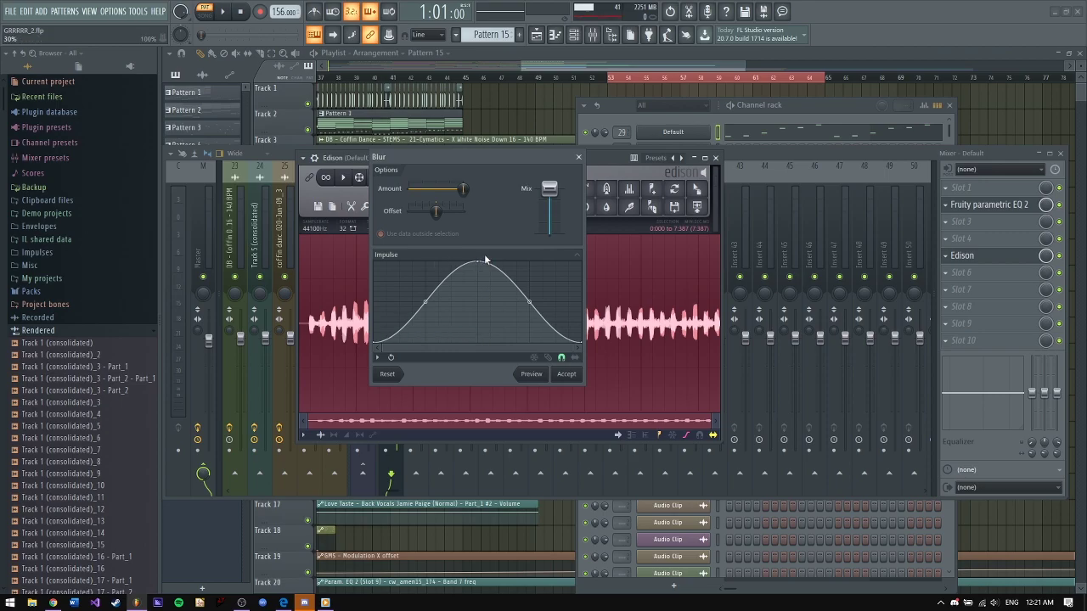
mouse_move(515, 170)
mouse_down()
mouse_move(630, 192)
mouse_move(534, 162)
mouse_up()
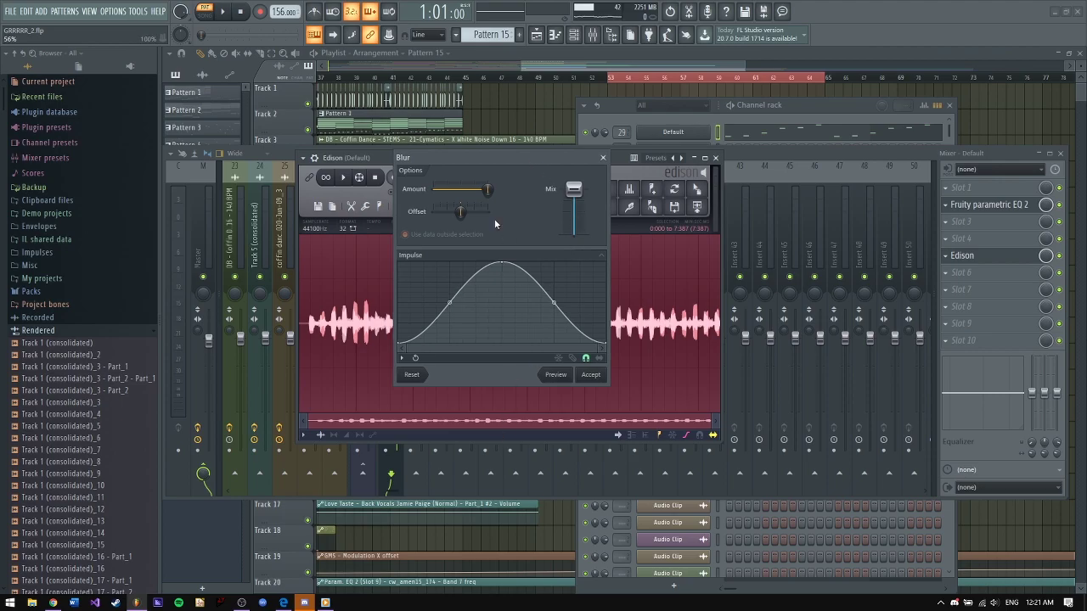
mouse_move(460, 188)
mouse_down()
mouse_move(511, 188)
mouse_move(465, 188)
mouse_up()
drag(461, 188, 574, 188)
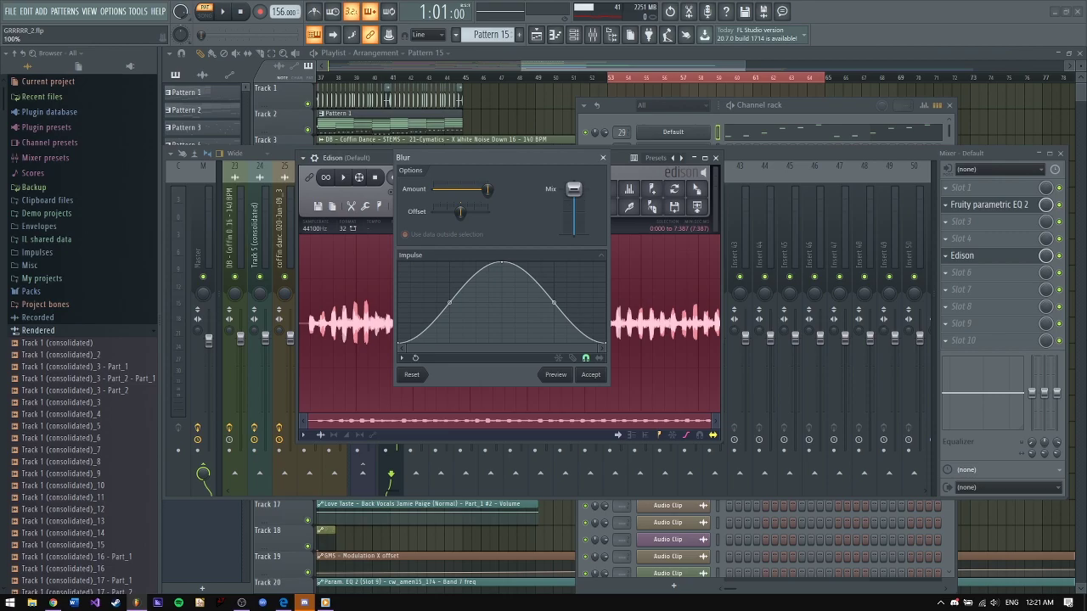
click(590, 375)
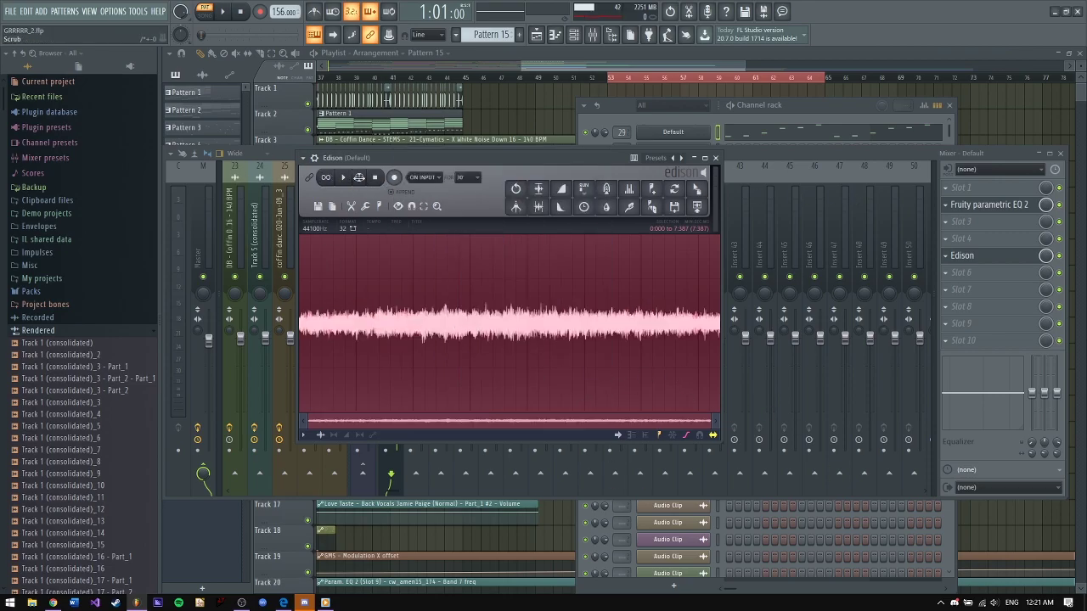
Step: Play the blurred recording in Edison and stop it
click(345, 178)
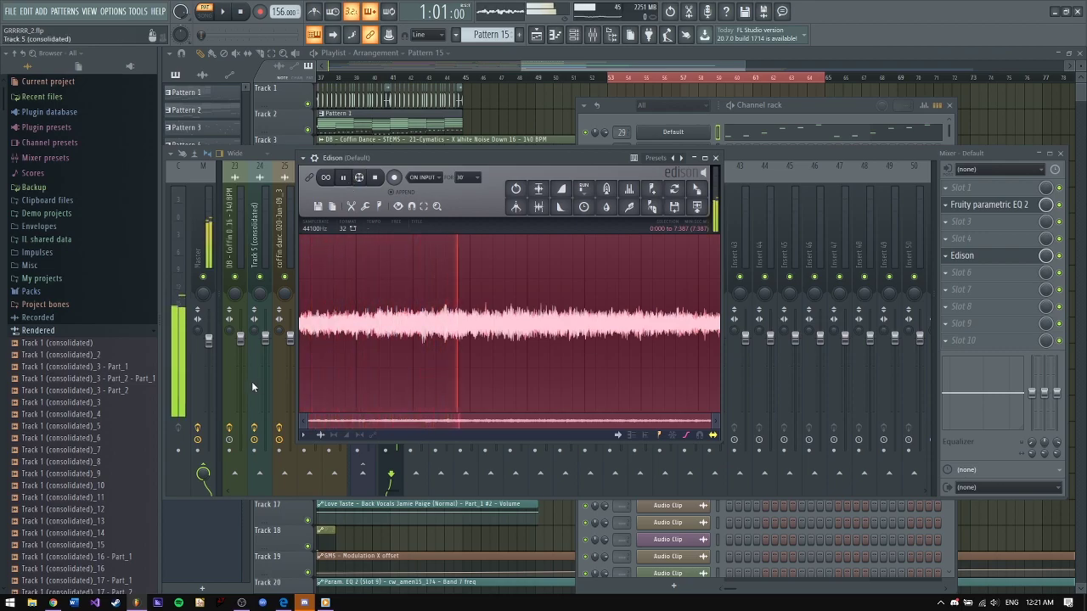
click(377, 181)
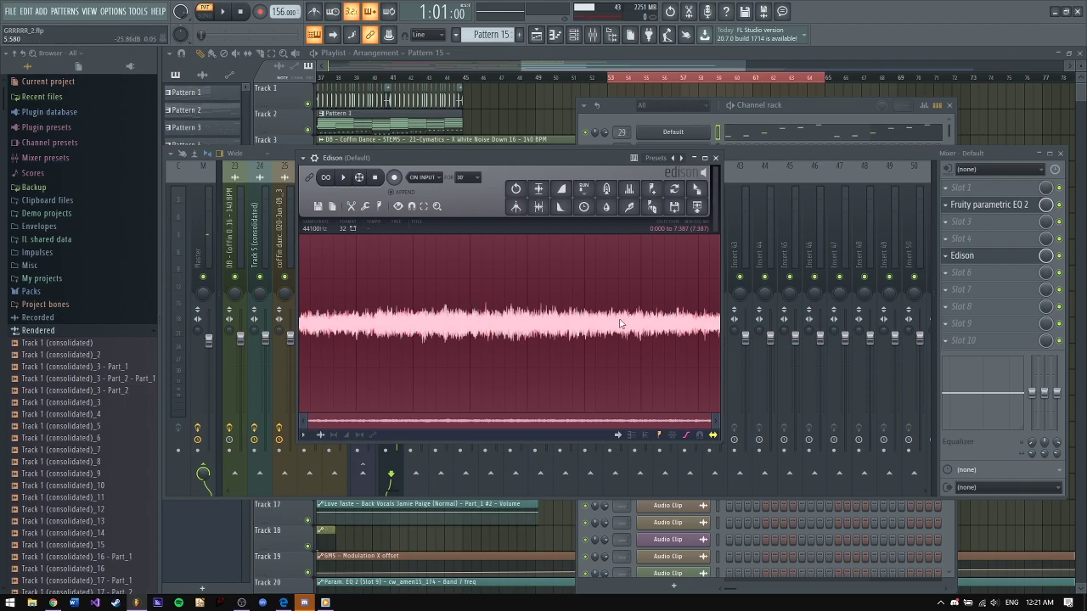
drag(497, 160, 430, 154)
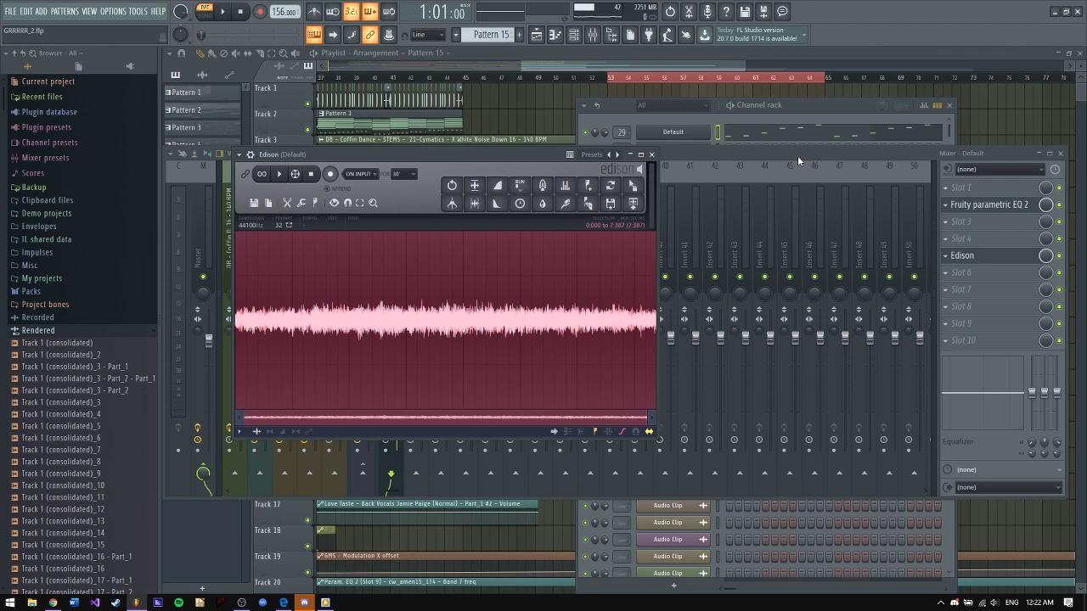
drag(501, 155, 562, 151)
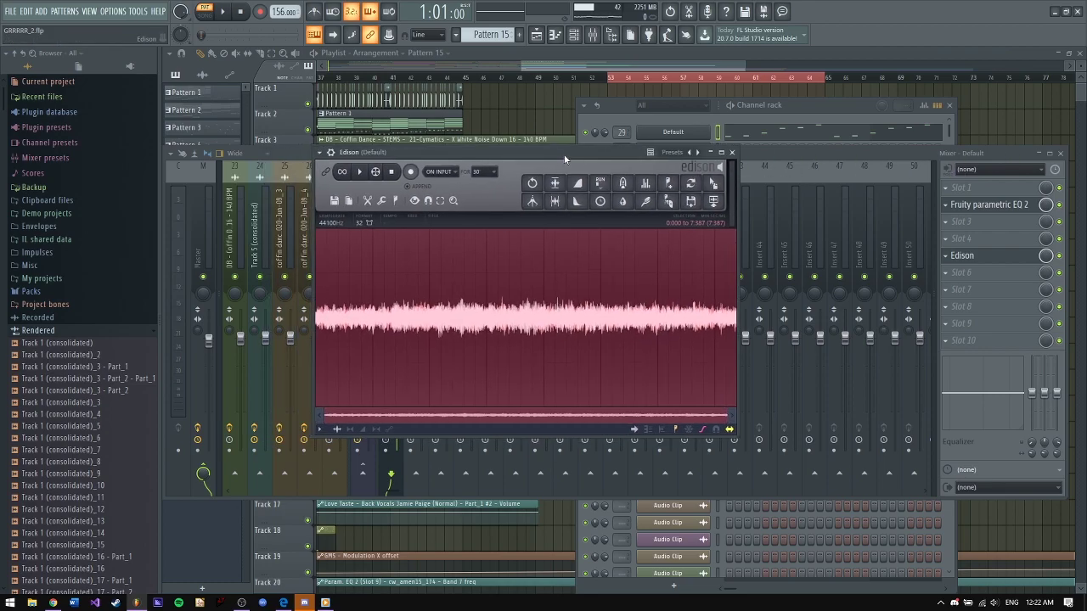
Step: Close all open windows to clear the playlist and place the song position in bar 56
click(1060, 153)
drag(606, 156, 542, 195)
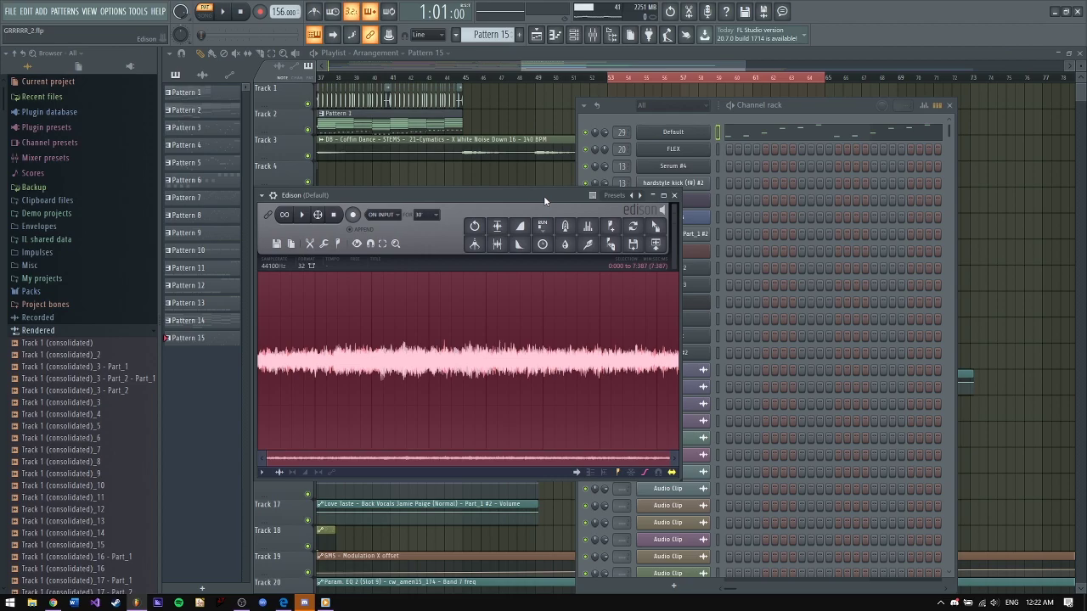
click(672, 78)
key(F12)
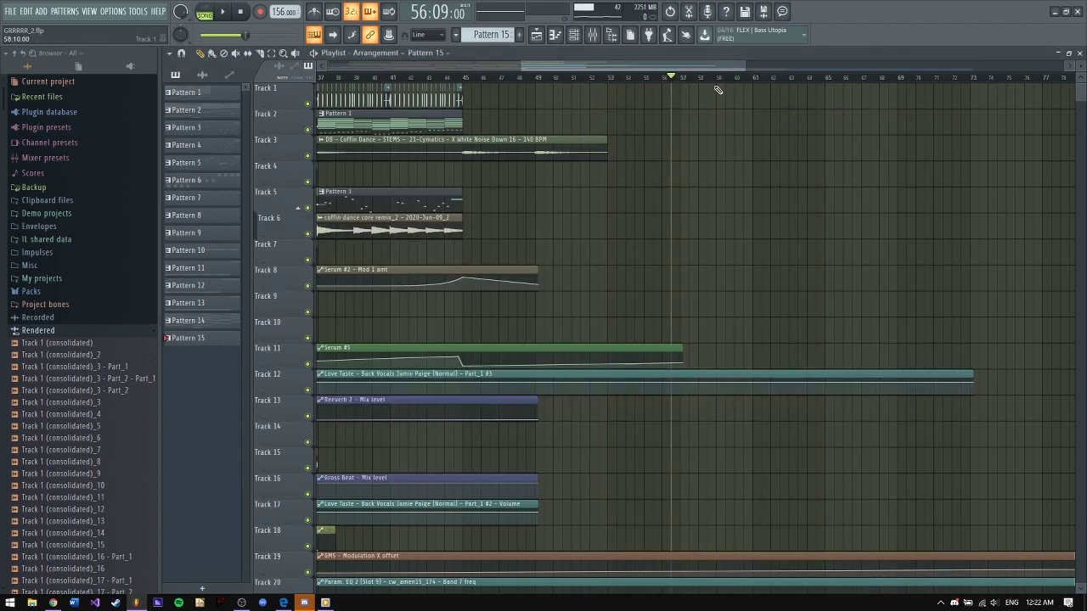
drag(744, 67, 646, 66)
Step: Reopen the channel rack, the mixer and the Edison instance on track 29
click(573, 36)
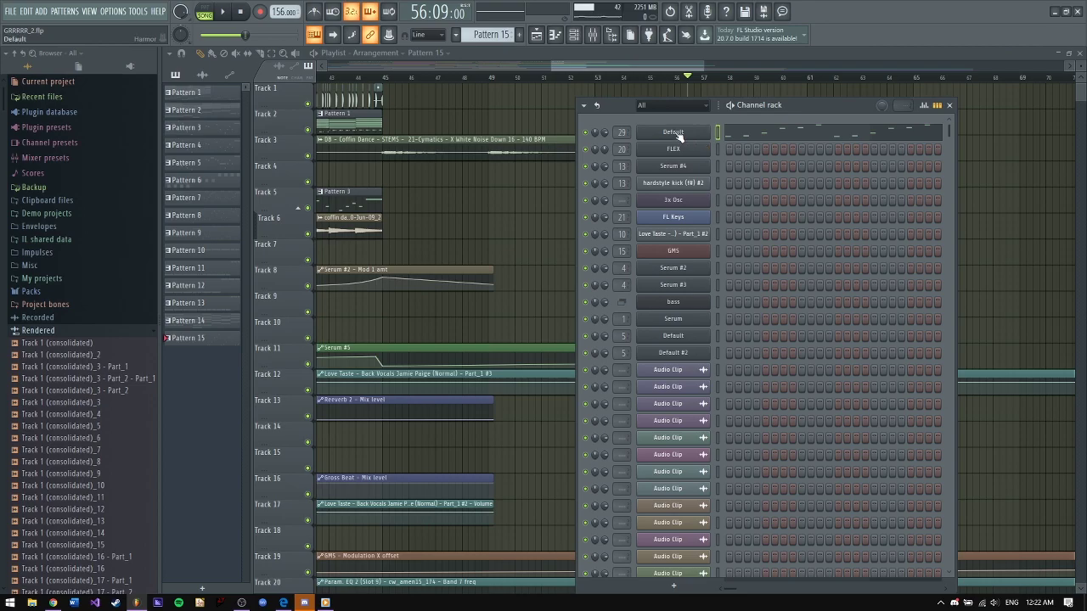
key(F9)
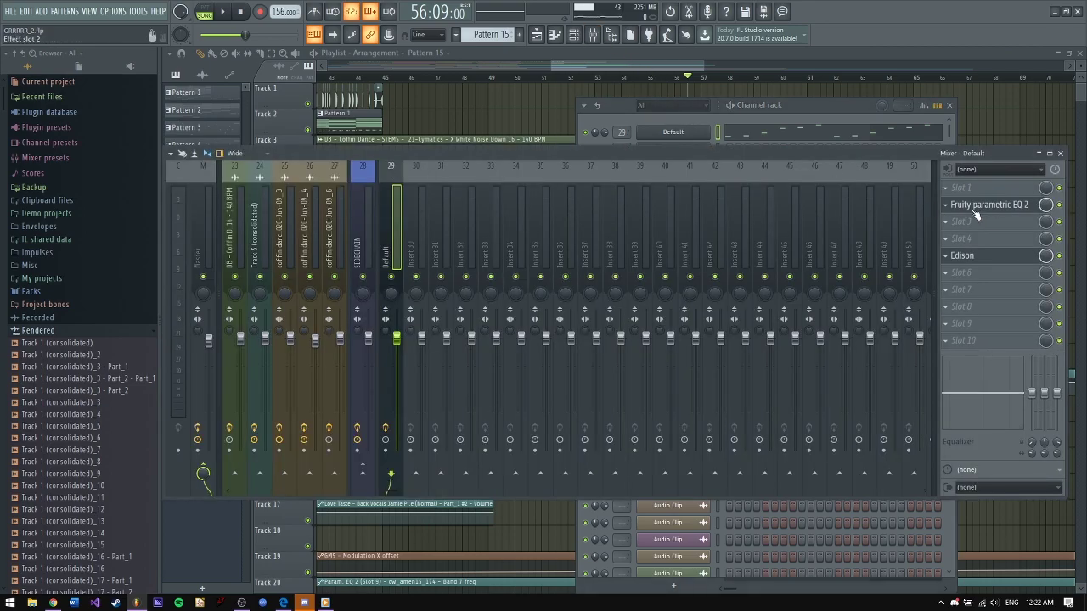
click(983, 257)
drag(406, 208, 466, 164)
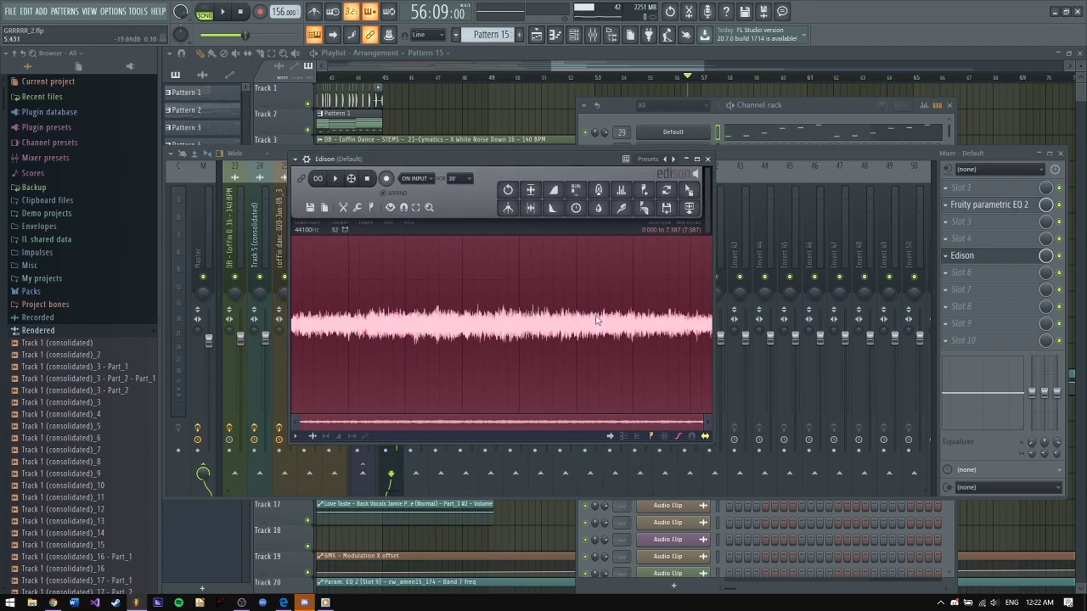
drag(561, 159, 492, 160)
mouse_move(491, 157)
mouse_down()
mouse_move(517, 160)
mouse_move(486, 167)
mouse_up()
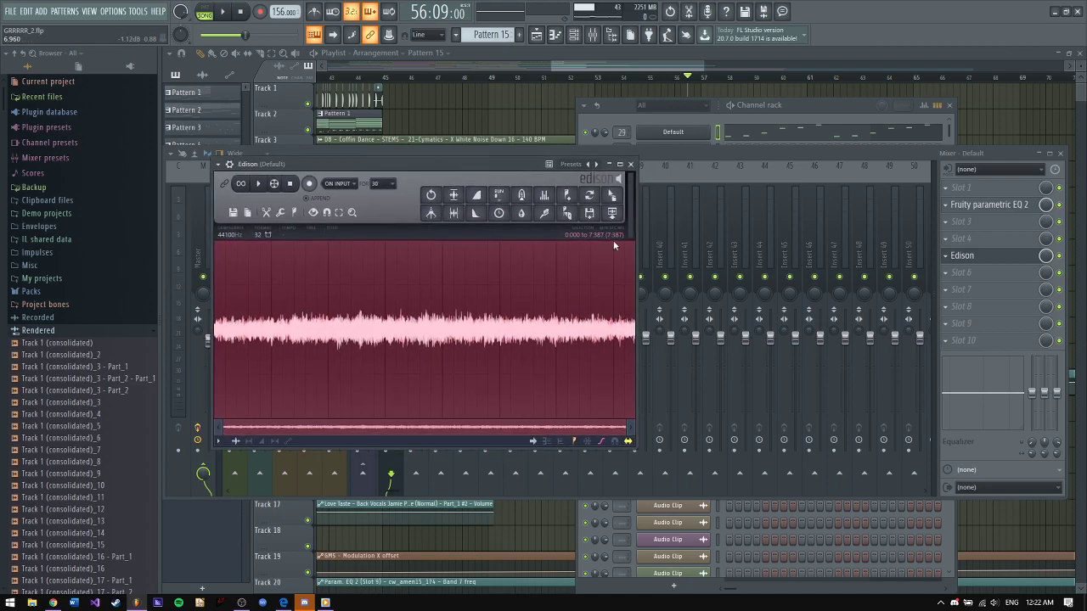
mouse_move(408, 165)
mouse_down()
mouse_move(662, 173)
mouse_move(396, 156)
mouse_up()
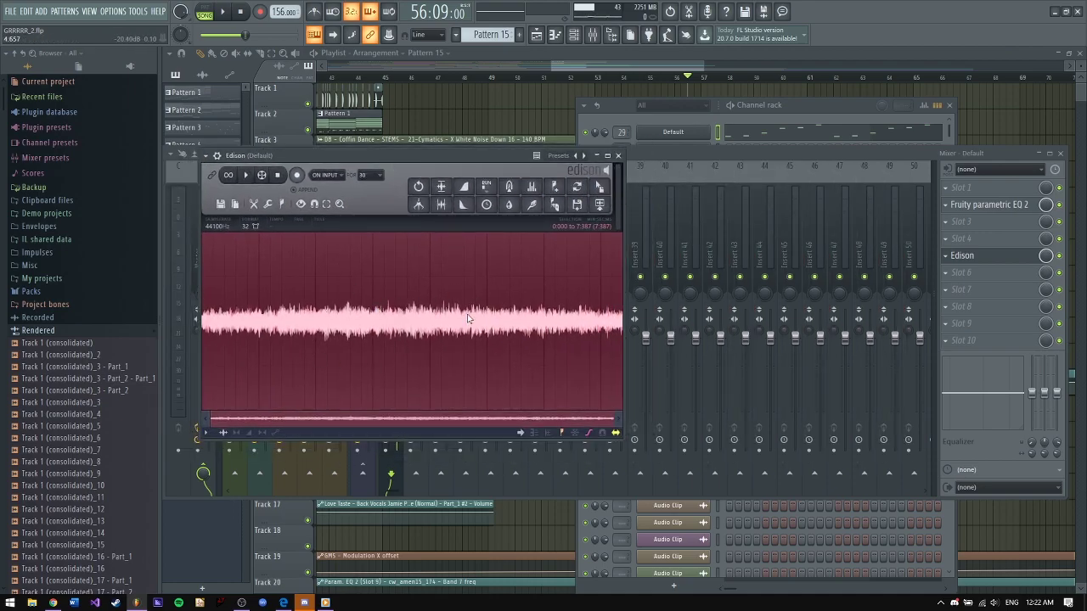
drag(422, 153, 512, 167)
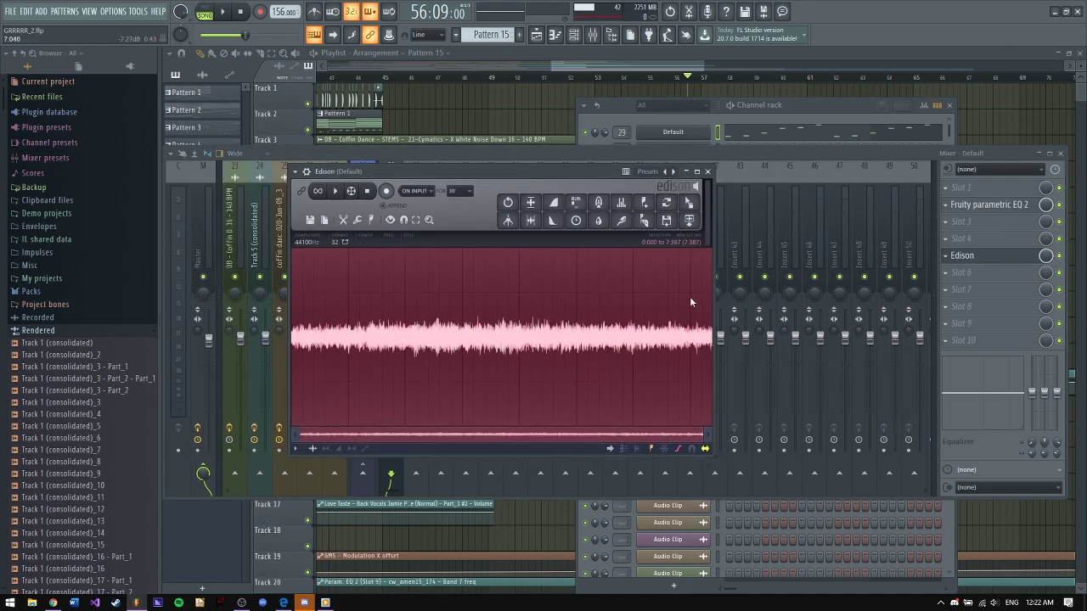
Step: Acquire a noise profile from the blurred recording with Edison's denoise tool
click(622, 222)
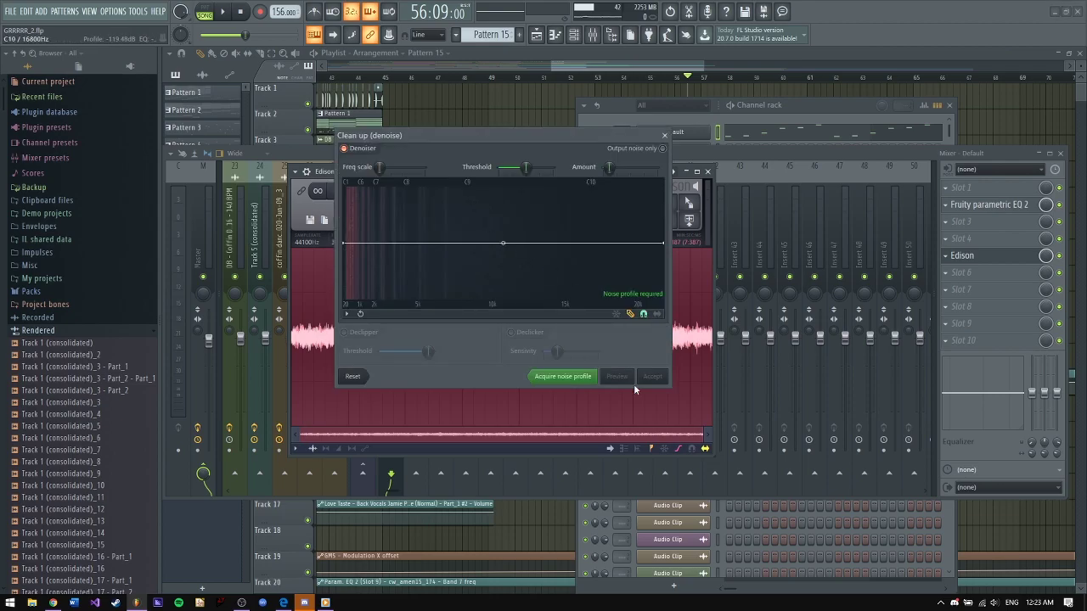
drag(576, 140, 517, 147)
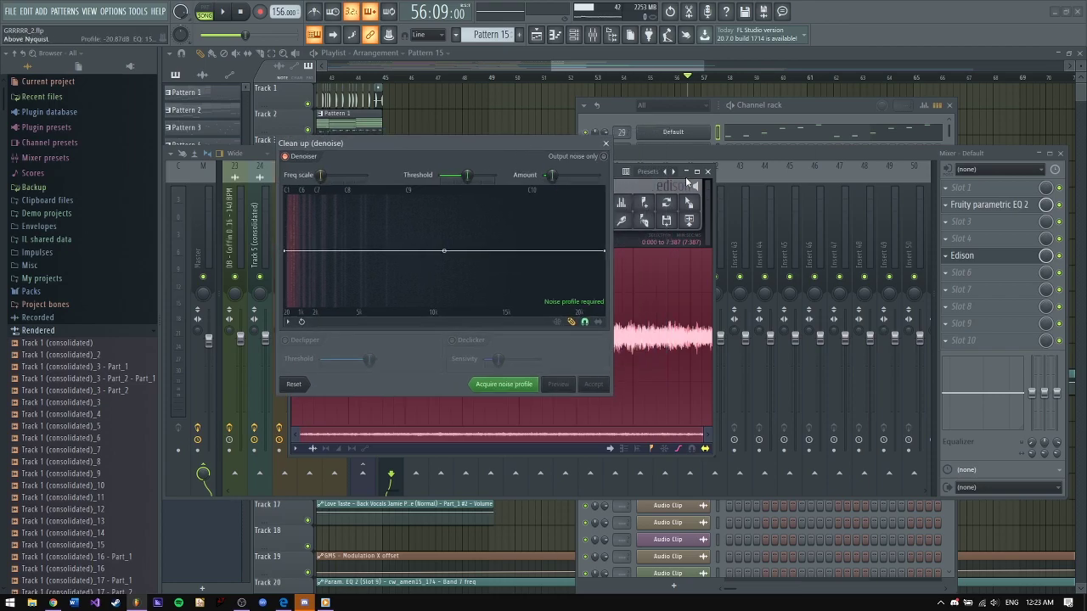
click(536, 387)
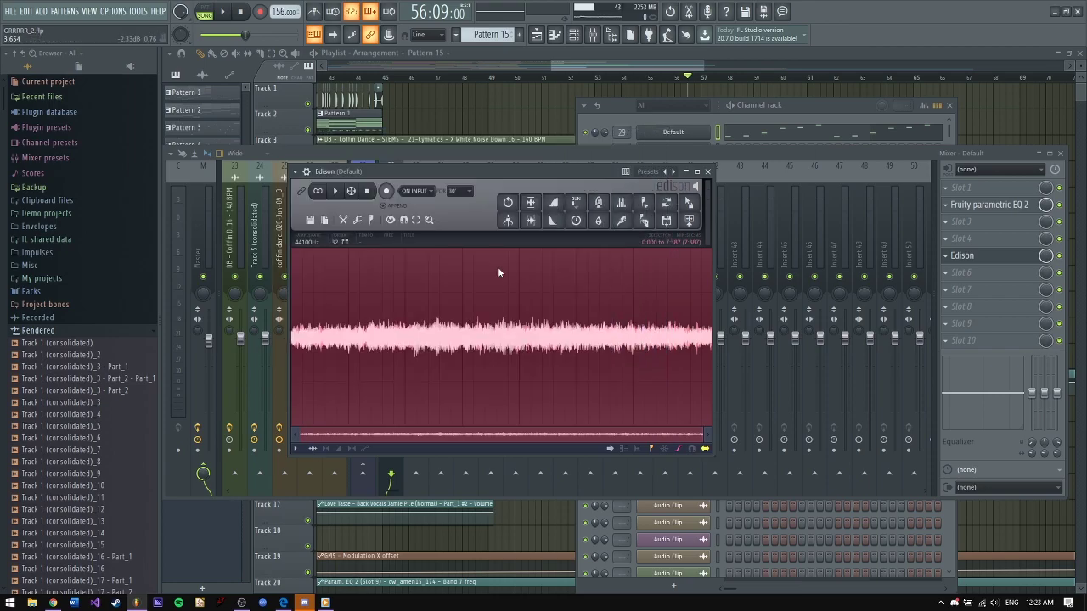
Step: Preview the denoiser on the recording and bend its curve down near 8 kHz and 15 kHz, with a peak between
click(620, 220)
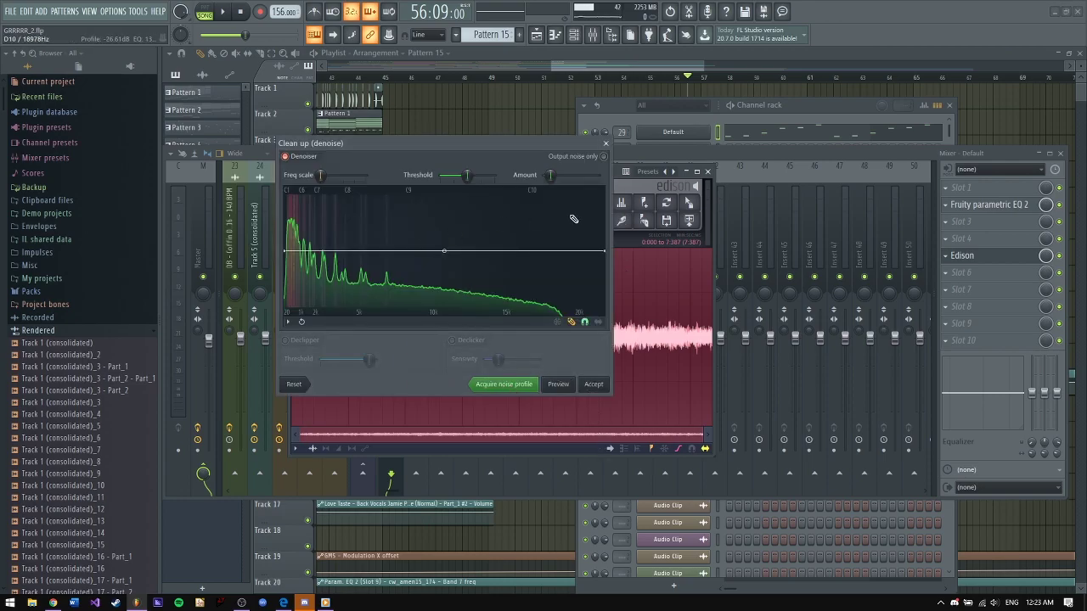
click(558, 384)
drag(444, 251, 399, 282)
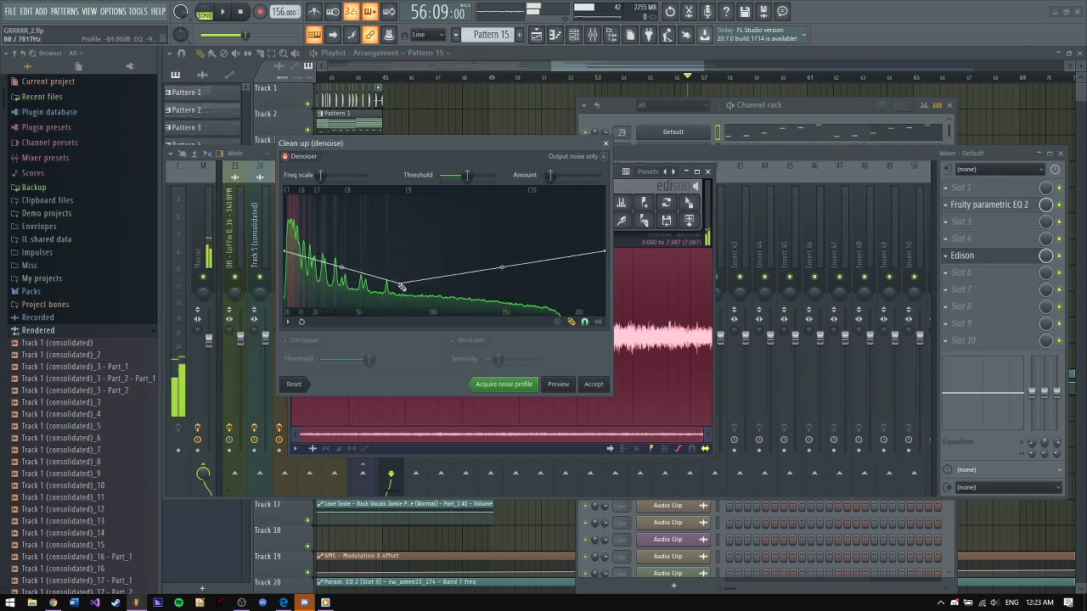
right_click(412, 227)
right_click(507, 283)
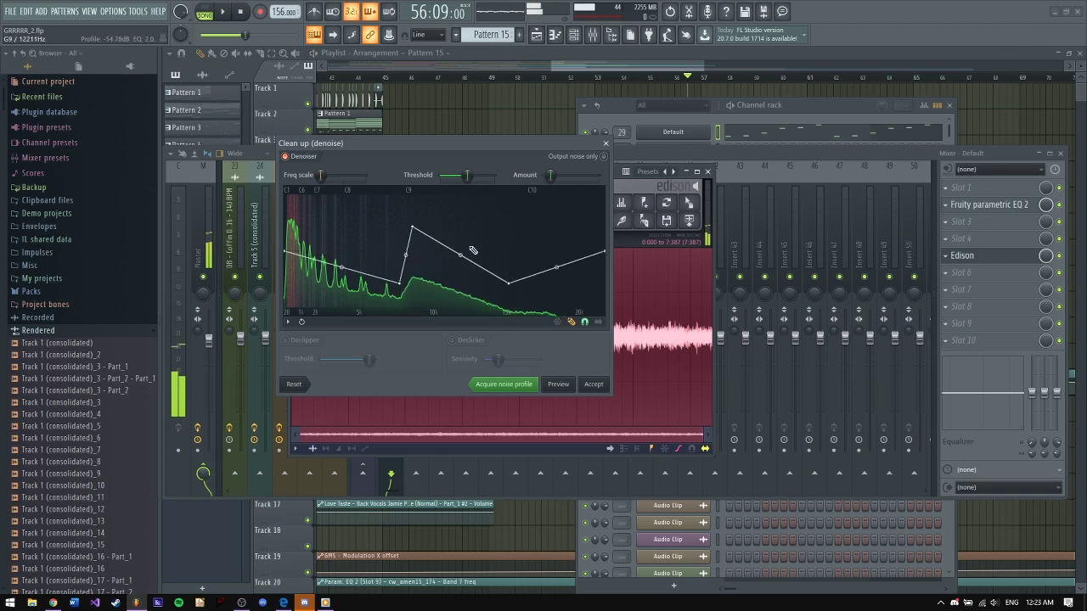
click(562, 387)
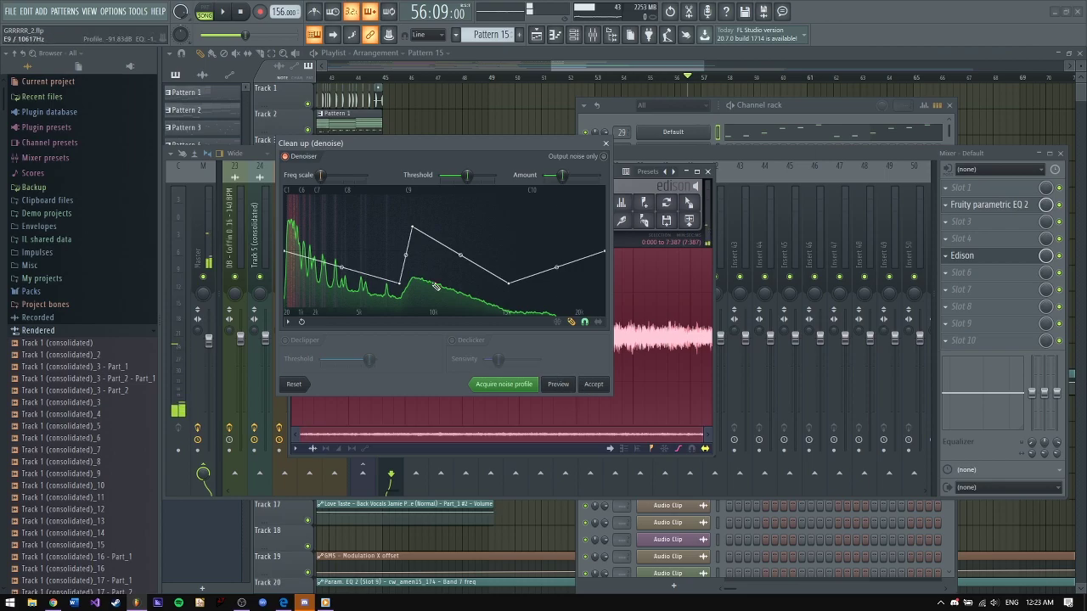
Step: Add more points to the denoise curve, raising it near 2 kHz and 14 kHz and cutting it deeply near 11 kHz
click(318, 219)
click(449, 307)
click(483, 210)
drag(494, 217, 515, 227)
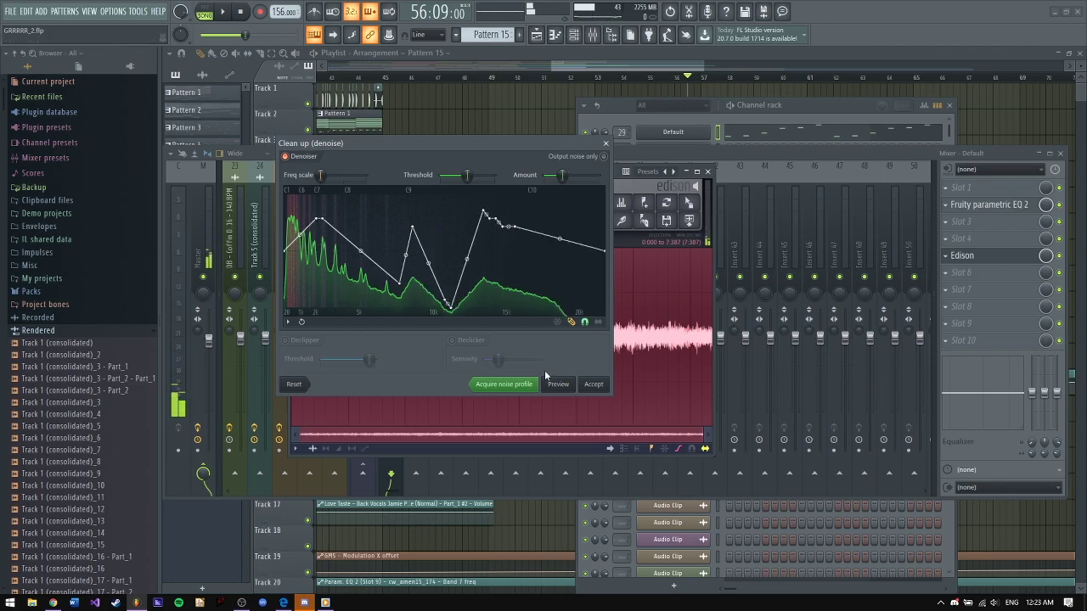
drag(509, 282, 527, 292)
click(457, 218)
drag(381, 218, 370, 269)
Step: Lower the denoise curve just above 500 Hz on a wider frequency scale and apply the denoising
drag(392, 146, 577, 158)
drag(507, 188, 526, 188)
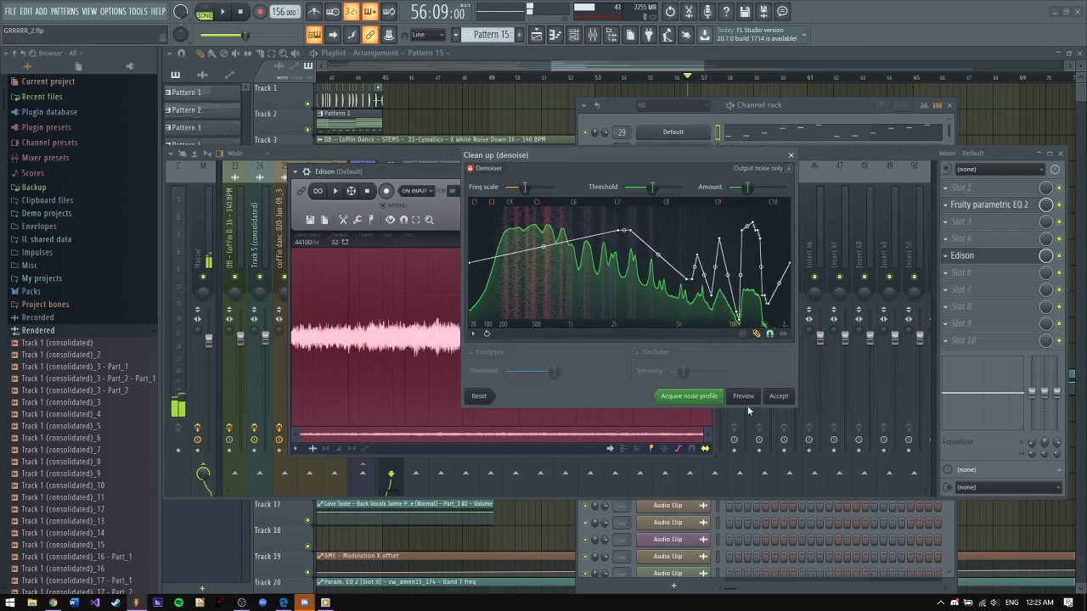
mouse_move(553, 287)
mouse_down()
mouse_move(514, 219)
mouse_move(558, 276)
mouse_move(577, 278)
mouse_move(501, 240)
mouse_up()
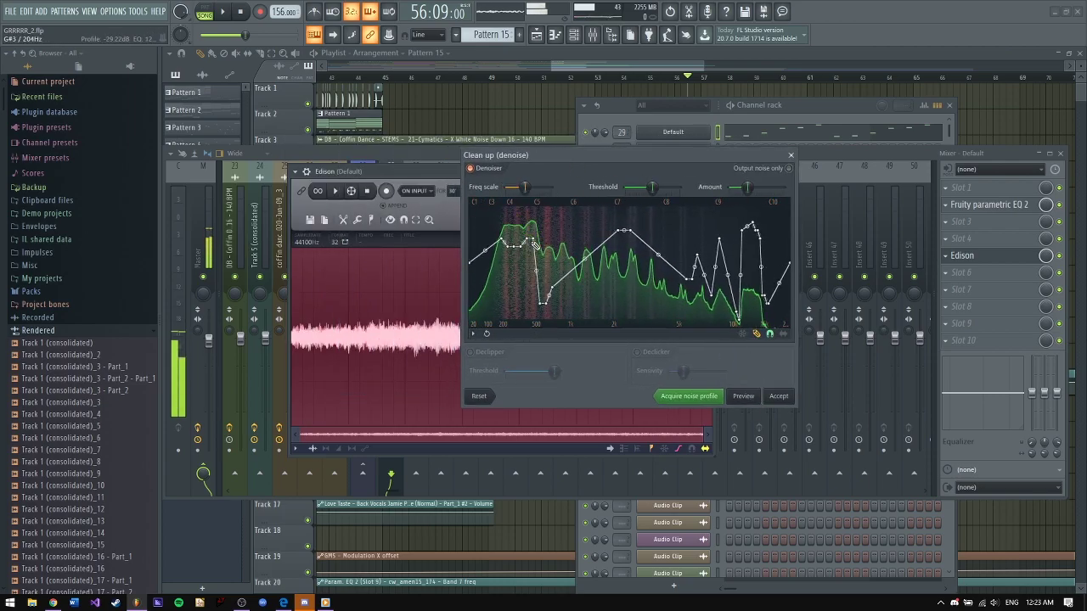
click(779, 396)
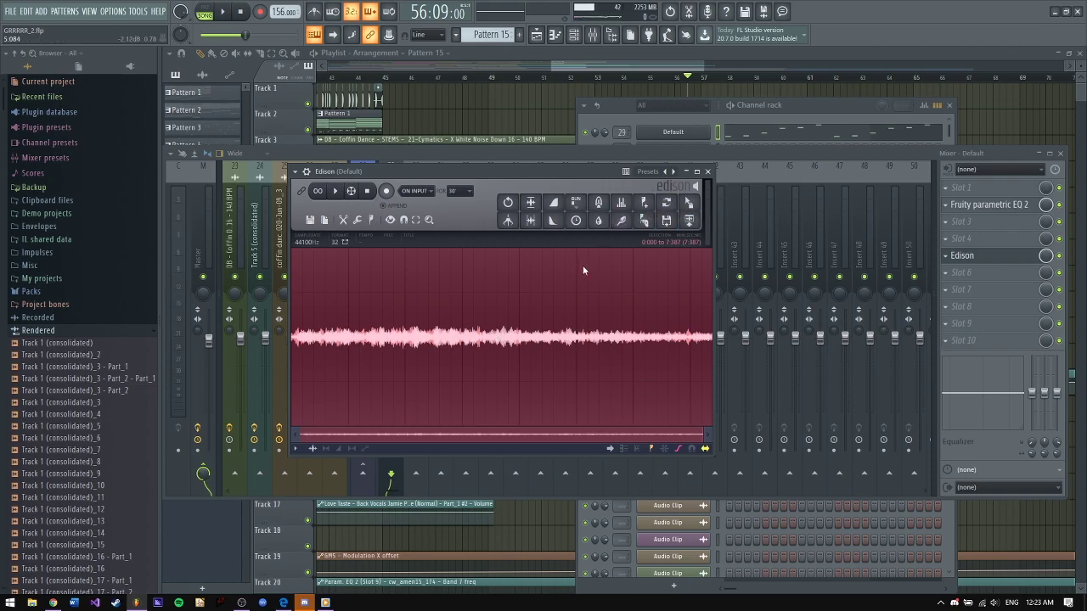
Step: Blur the denoised recording again with the shown blur settings and play it back briefly in Edison
click(599, 222)
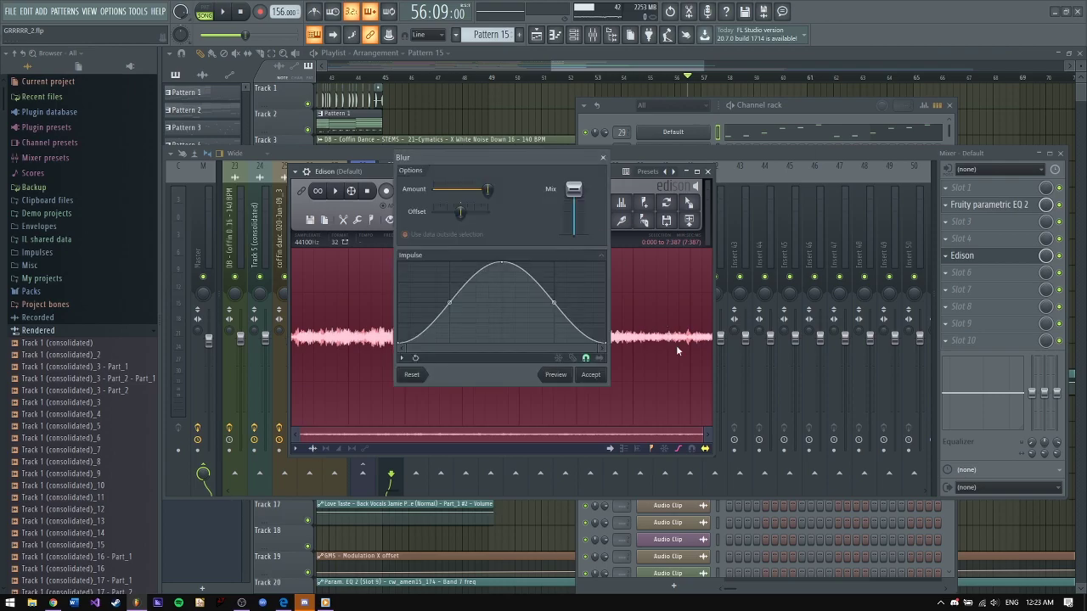
click(591, 376)
click(334, 190)
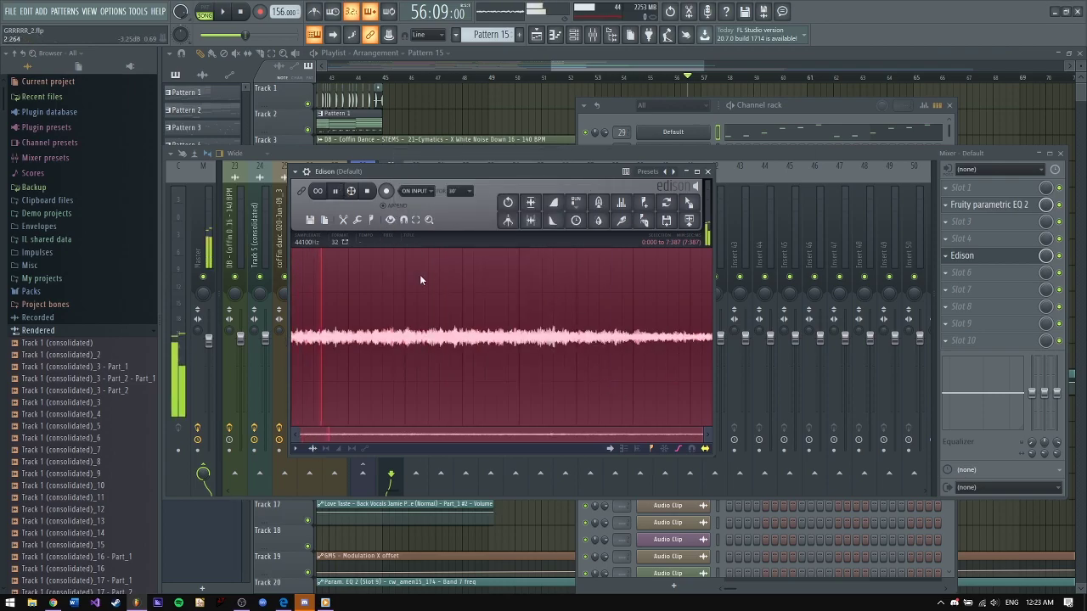
click(368, 192)
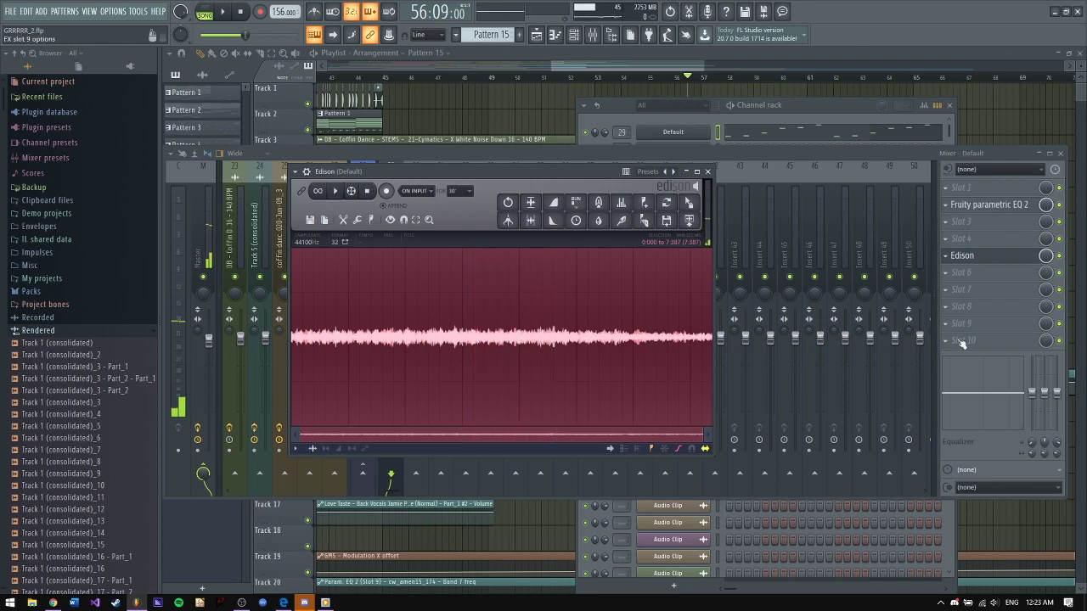
Step: Try reshaping the low frequencies of the recording with Edison's equalizer and stop playback
click(622, 205)
drag(380, 166, 349, 170)
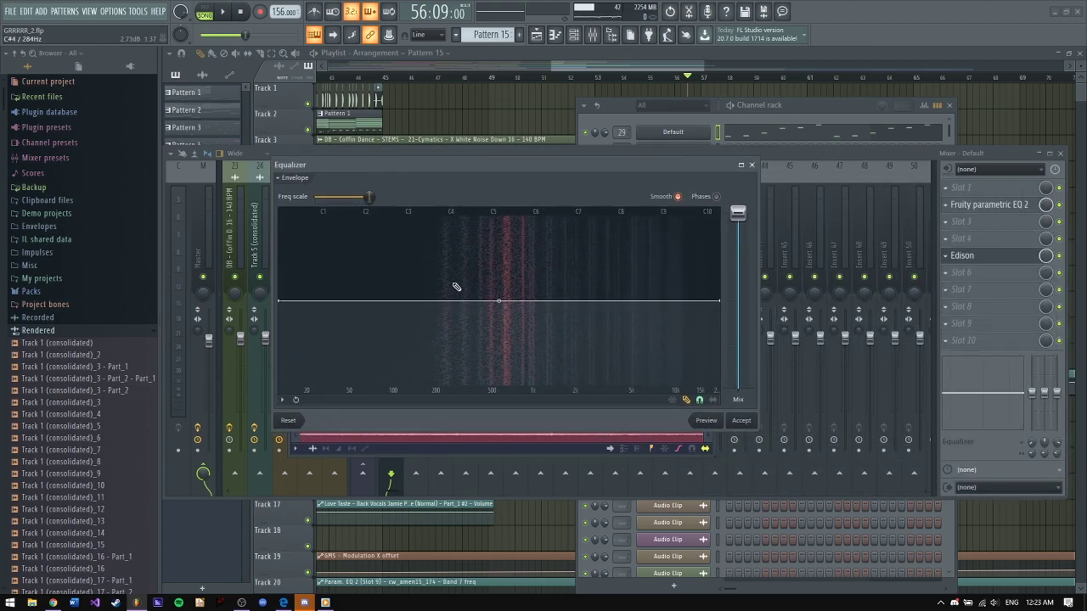
click(433, 336)
drag(435, 336, 447, 313)
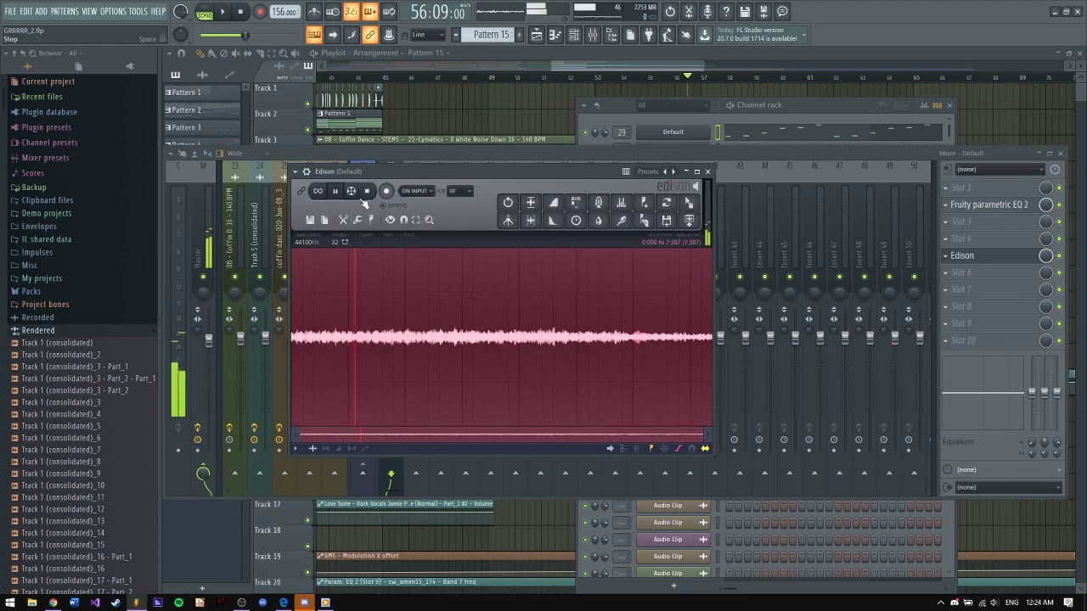
click(367, 191)
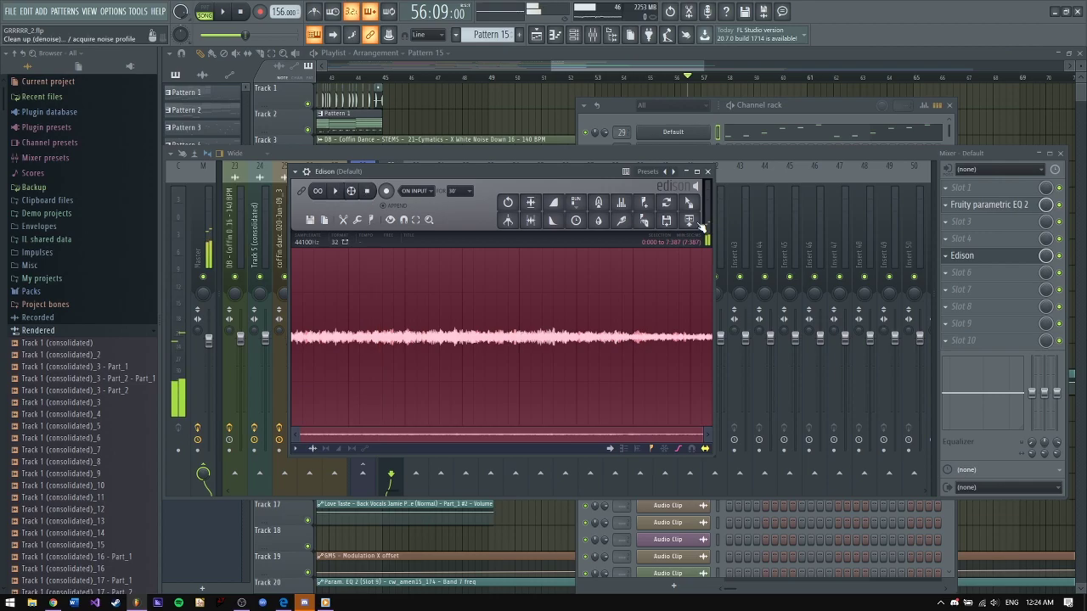
Step: Place the processed recording from Edison on playlist Track 1 at bar 57 and set the song position there
drag(689, 219, 751, 203)
drag(488, 98, 662, 99)
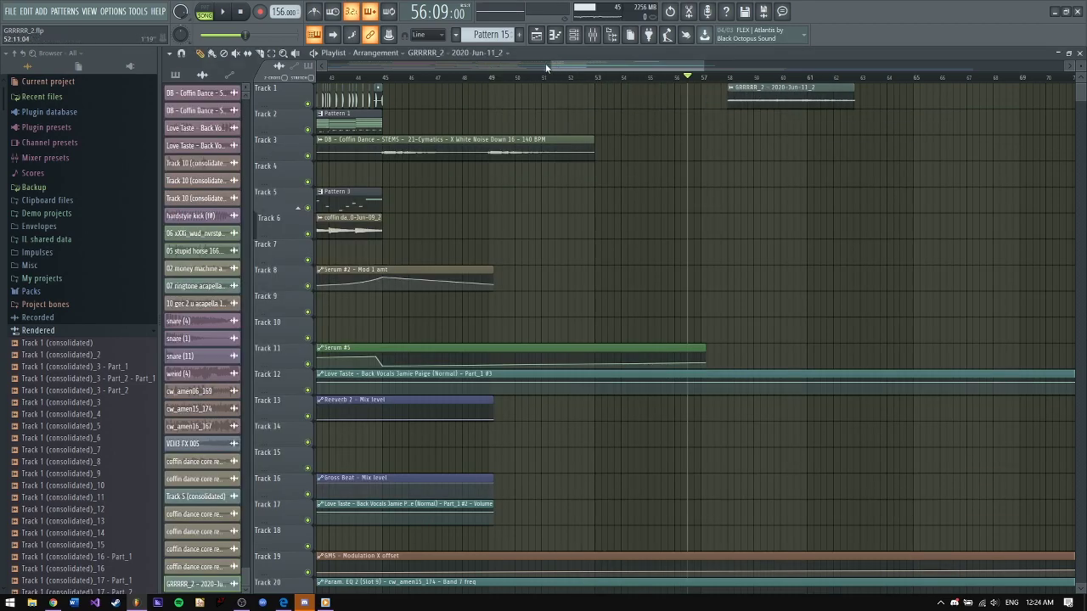
drag(550, 68, 624, 68)
drag(484, 97, 433, 101)
drag(698, 67, 650, 67)
click(469, 77)
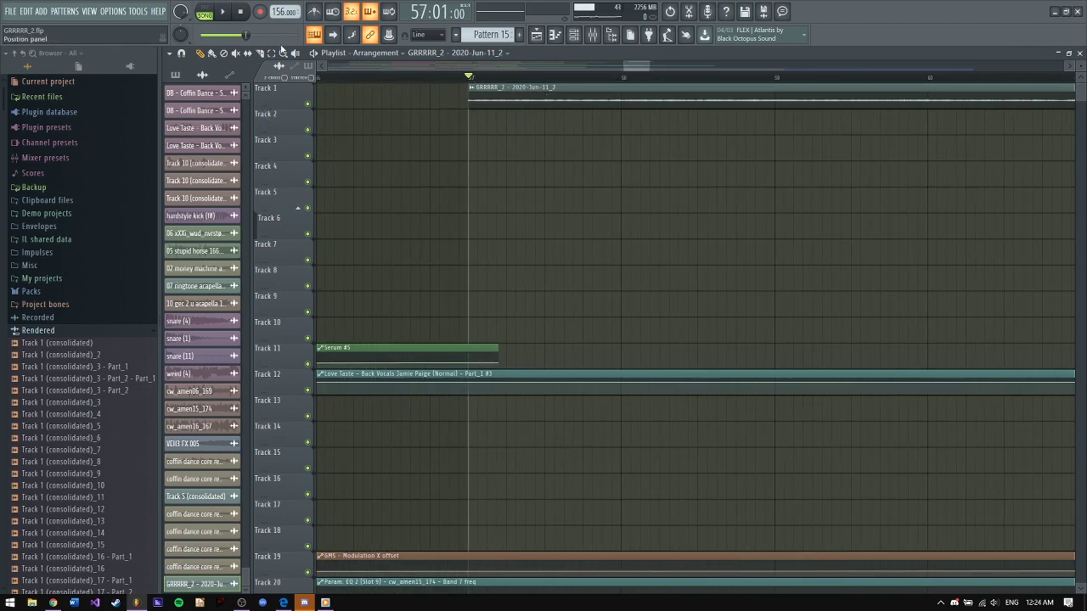
Step: Stretch the recording's clip on Track 1 to end past bar 65 and set its time stretching mode to Auto
drag(647, 66, 416, 78)
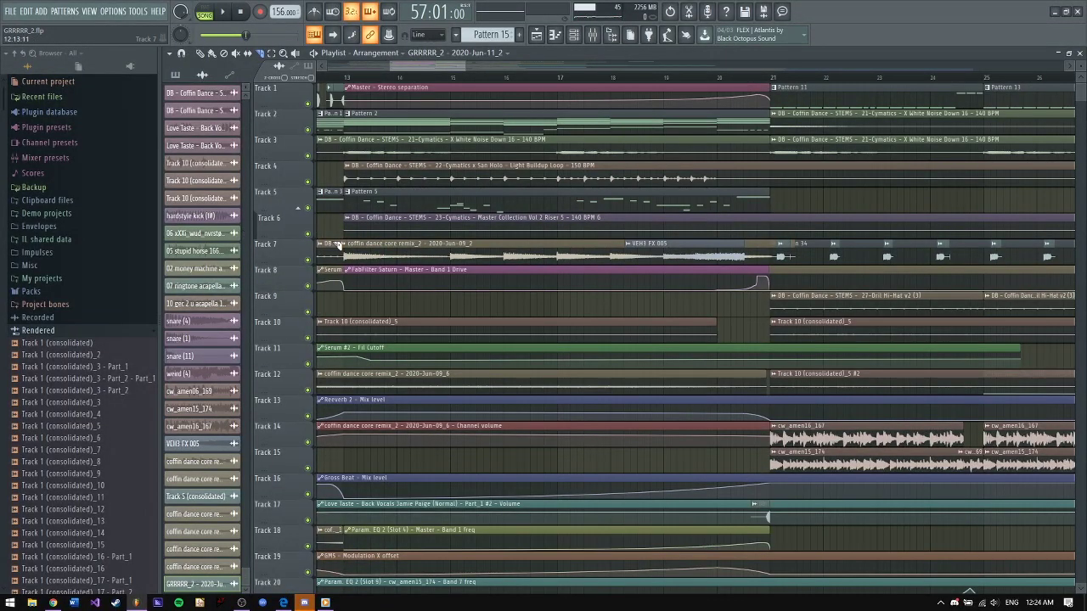
drag(479, 68, 664, 72)
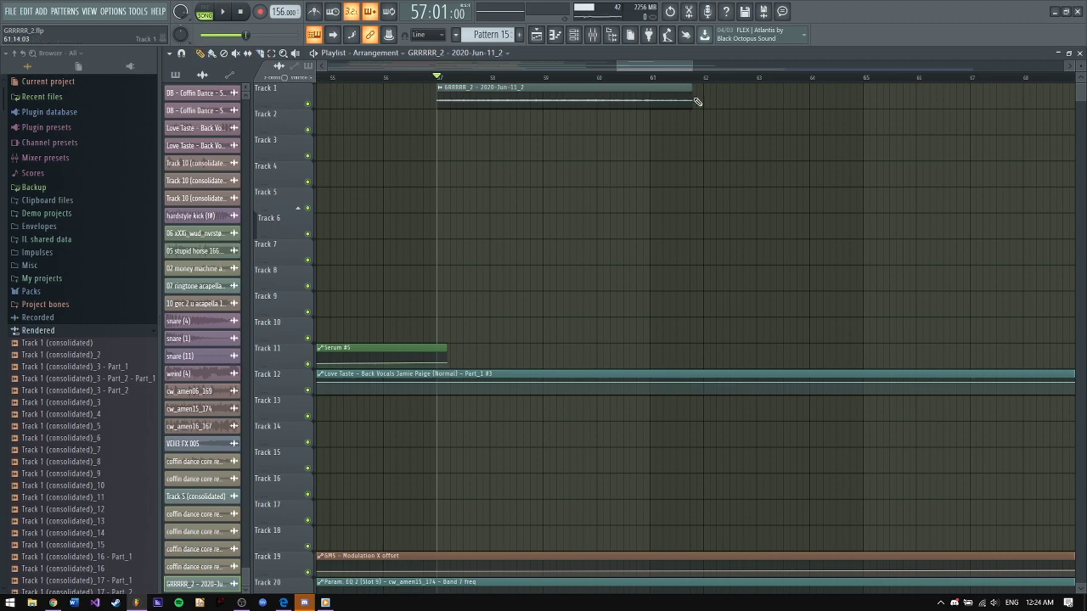
drag(692, 100, 896, 100)
double_click(632, 89)
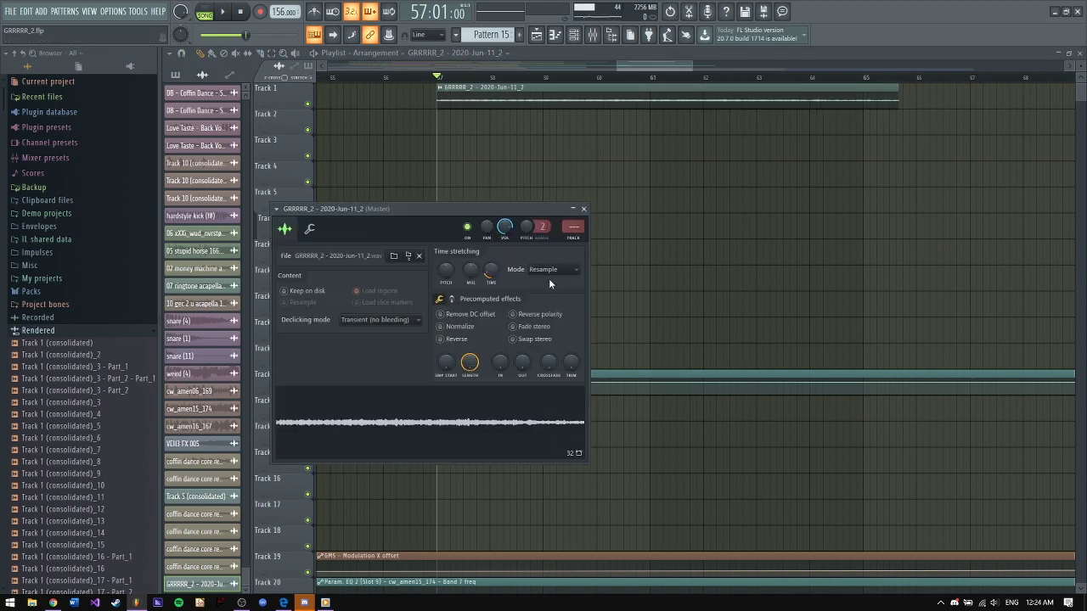
click(548, 270)
click(548, 376)
Step: Play the song from bar 57 while stretching the Track 1 clip to about 11 bars, and stop playback
click(226, 13)
key(Escape)
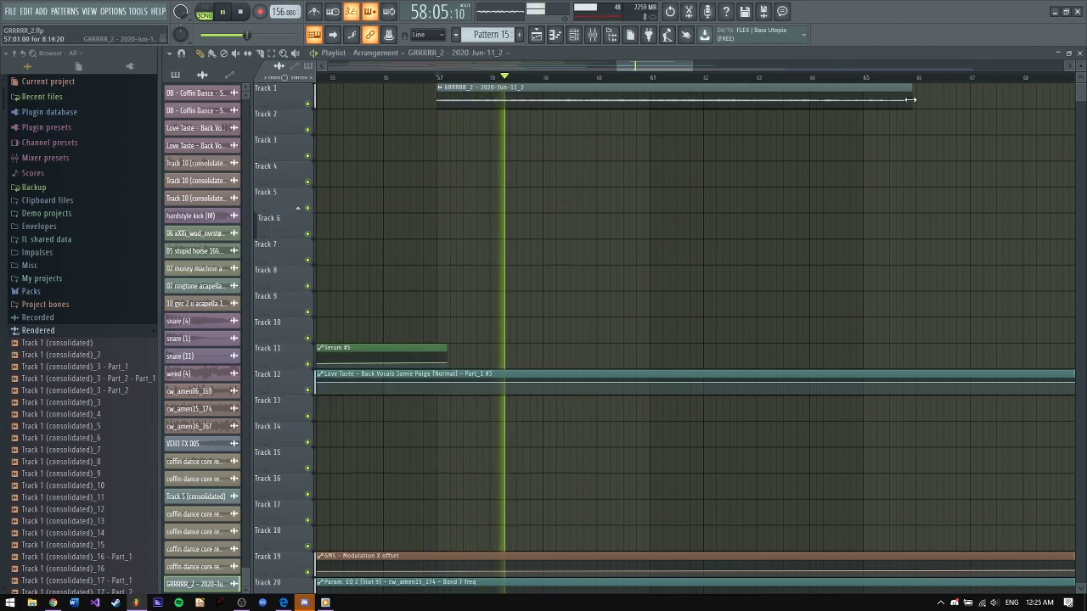
drag(902, 98, 1030, 99)
double_click(638, 90)
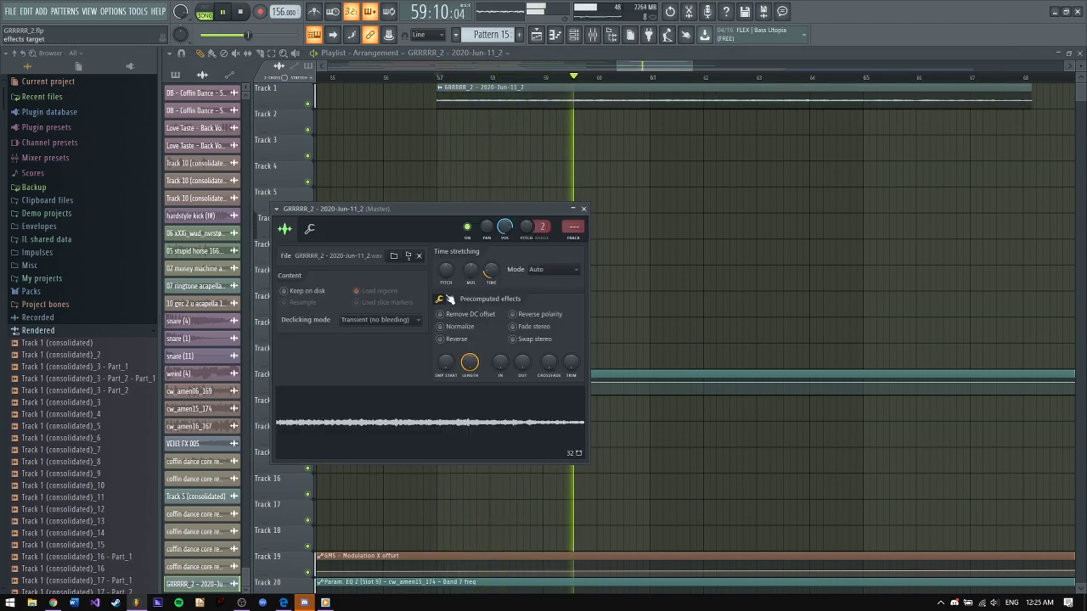
key(Escape)
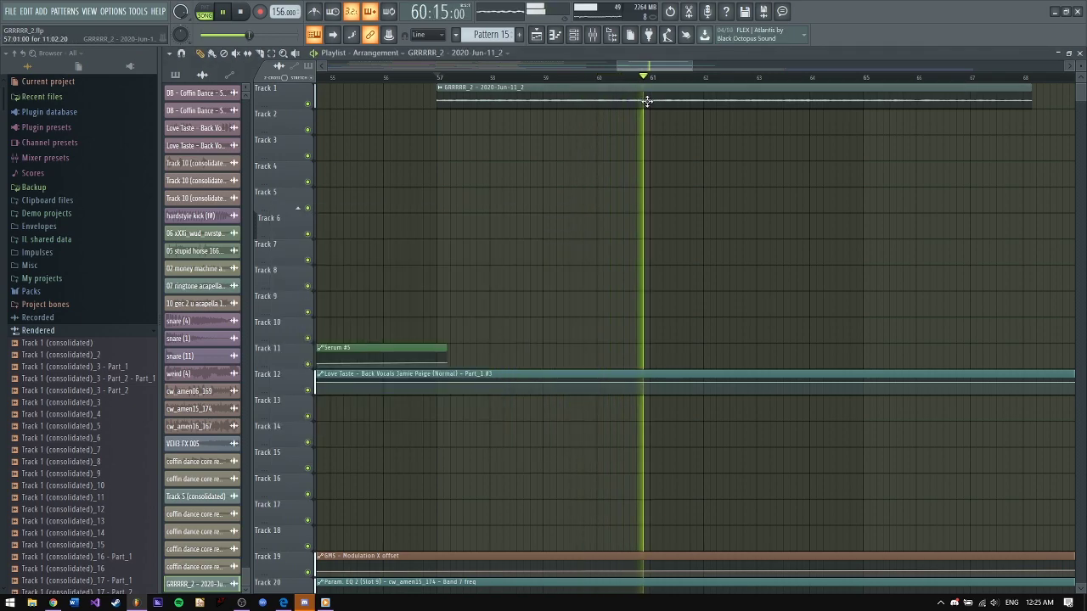
drag(692, 66, 741, 66)
key(space)
Step: Route the stretched recording's channel to mixer track 30
click(592, 34)
right_click(425, 231)
mouse_move(505, 279)
click(611, 280)
Step: Load OTT into the first effect slot of mixer track 30 and play the processed clip briefly
click(990, 192)
mouse_move(976, 203)
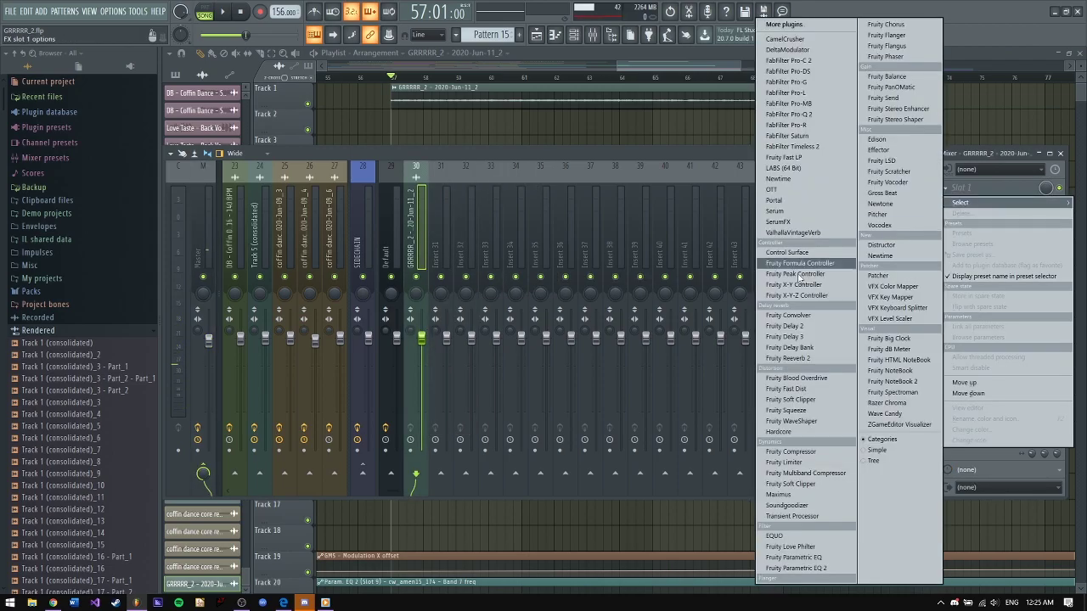
click(774, 189)
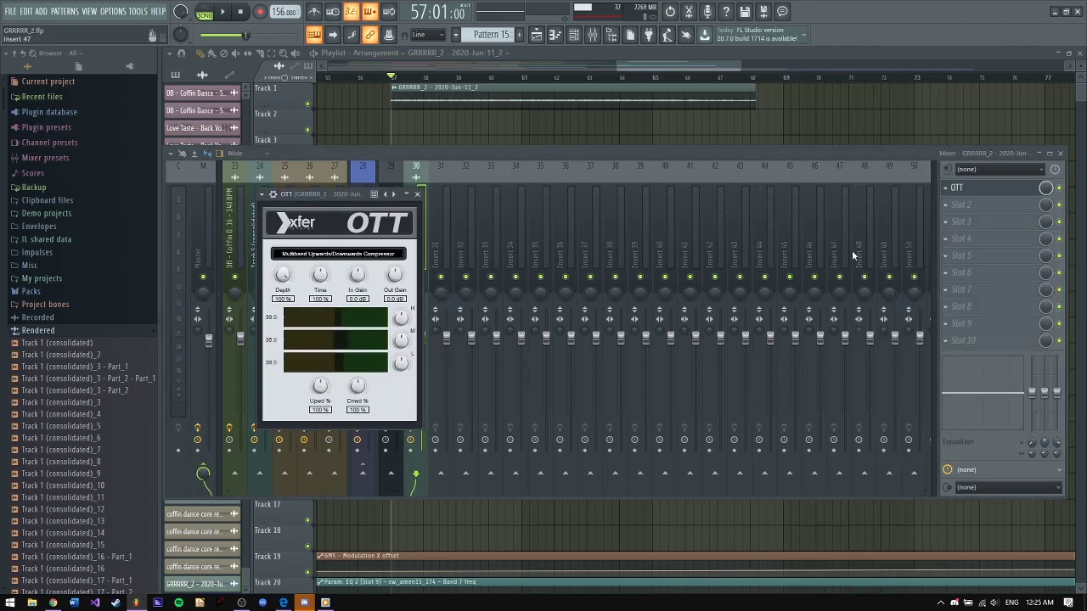
click(221, 13)
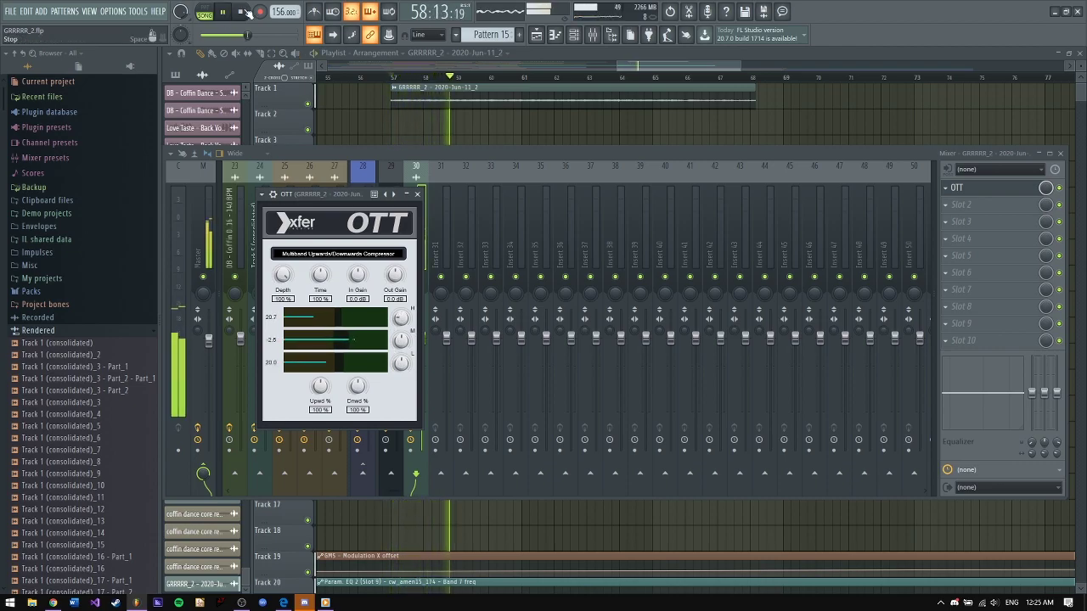
key(space)
Step: Review the full song arrangement in the playlist, along with the mixer and the rendered samples in the browser
drag(614, 63, 528, 63)
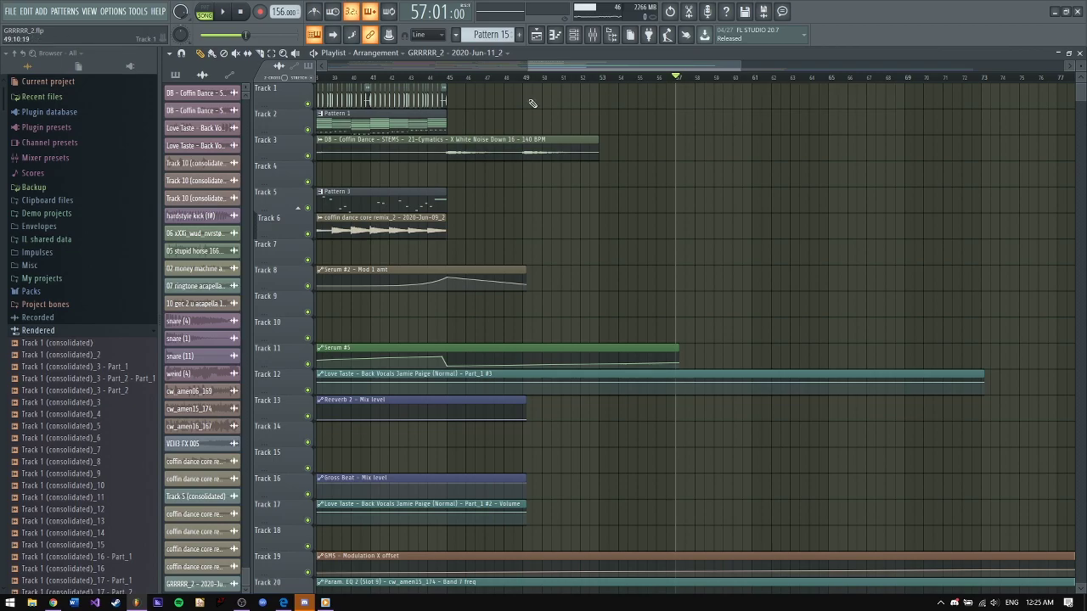
click(10, 12)
click(33, 67)
drag(593, 66, 33, 67)
drag(523, 66, 683, 85)
click(593, 35)
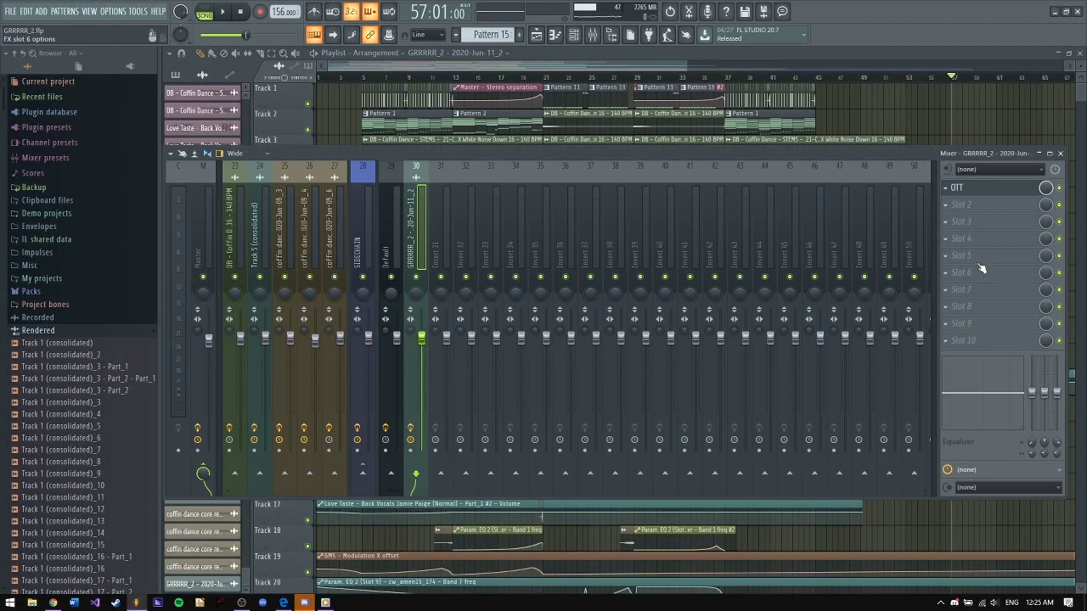
key(F9)
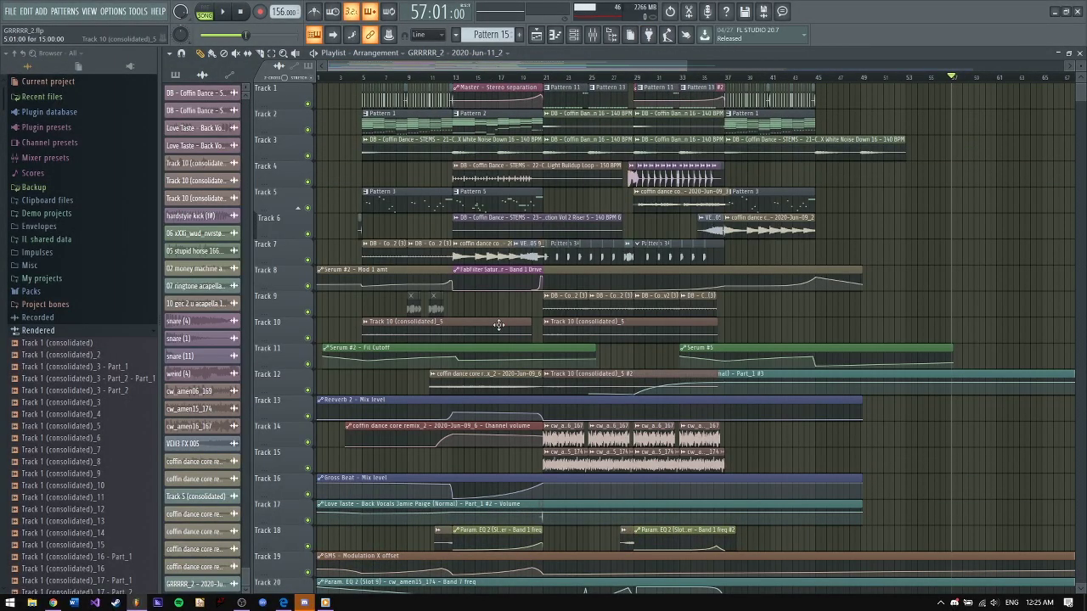
scroll(95, 395, down, 10)
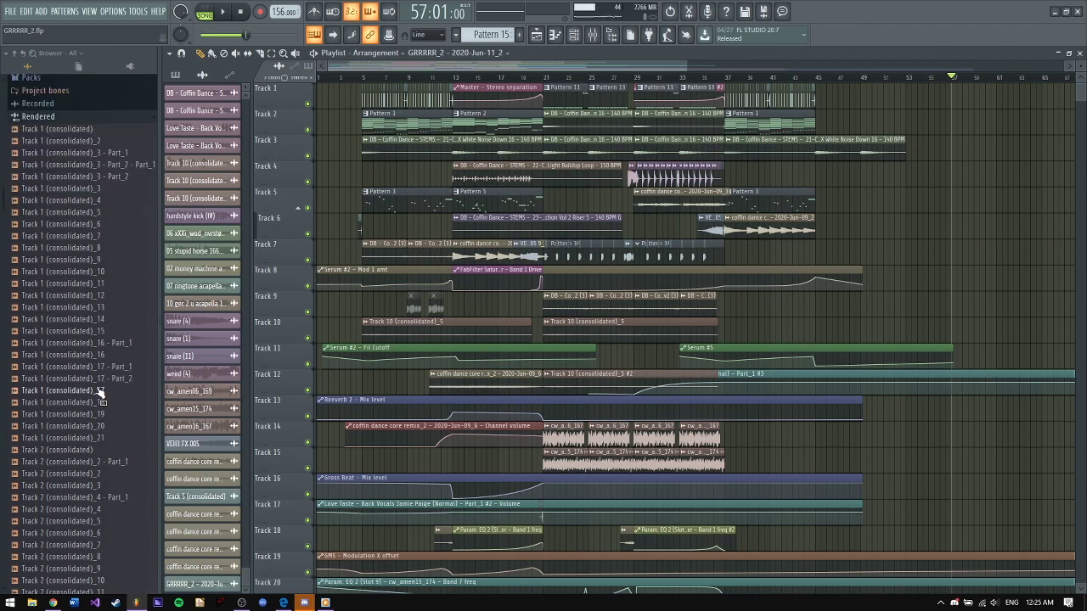
scroll(95, 348, up, 10)
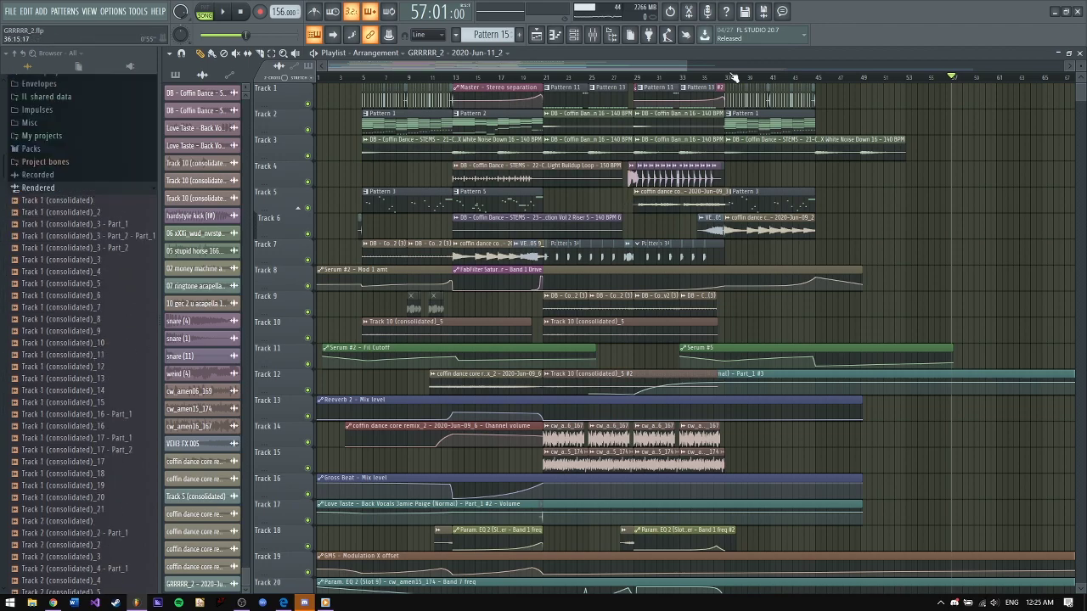
drag(688, 64, 652, 62)
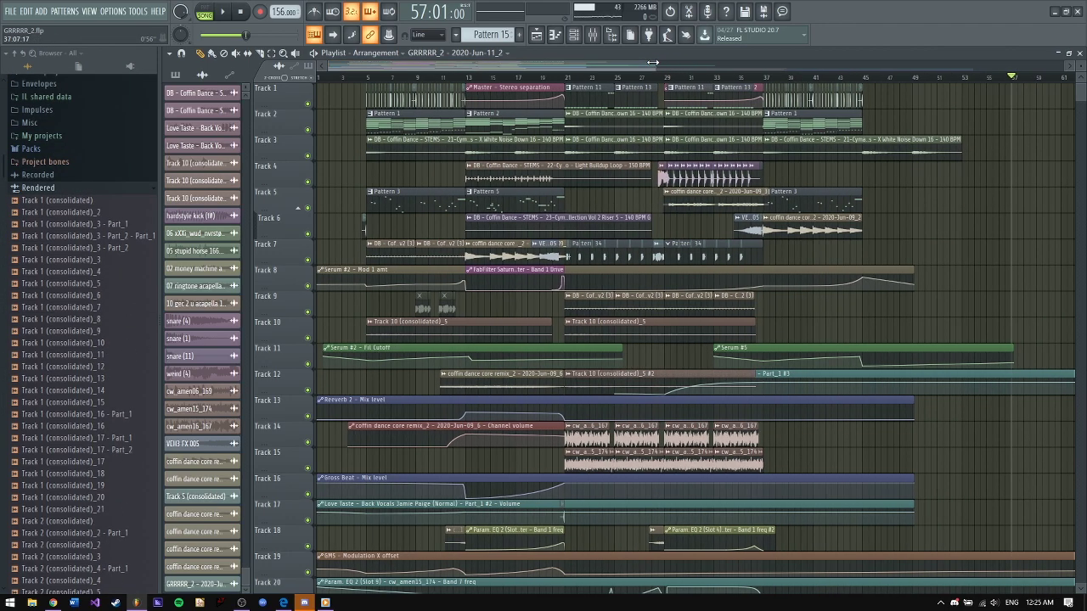